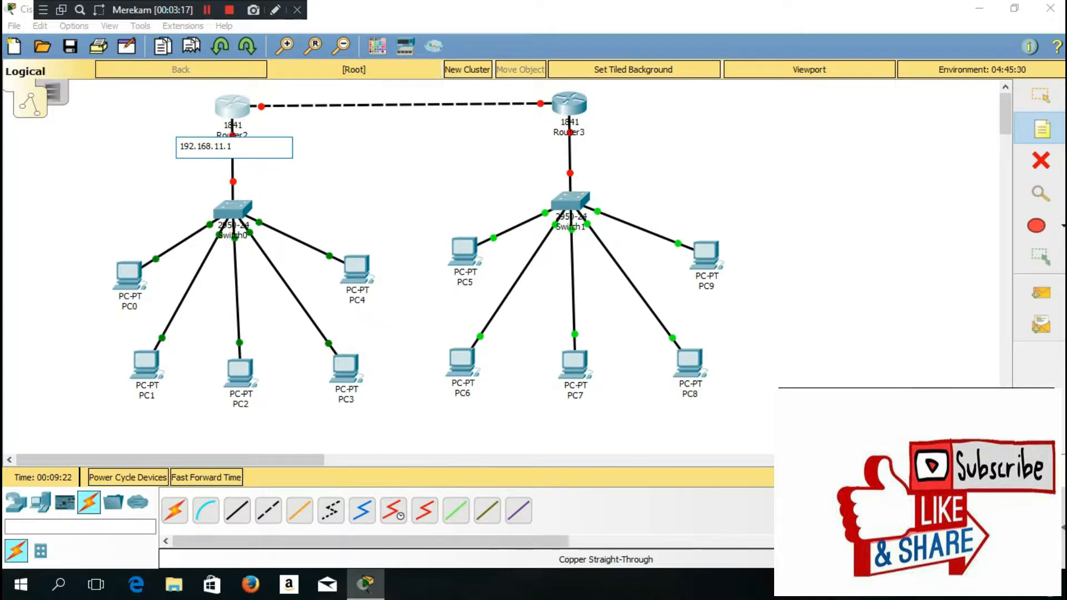
Add a text note 192.168.5.1, then place the 192.168.11.1 note above Router2 and the 192.168.5.1 note below it
{"action": "left_click", "coordinate": [158, 204]}
{"action": "type", "text": "192"}
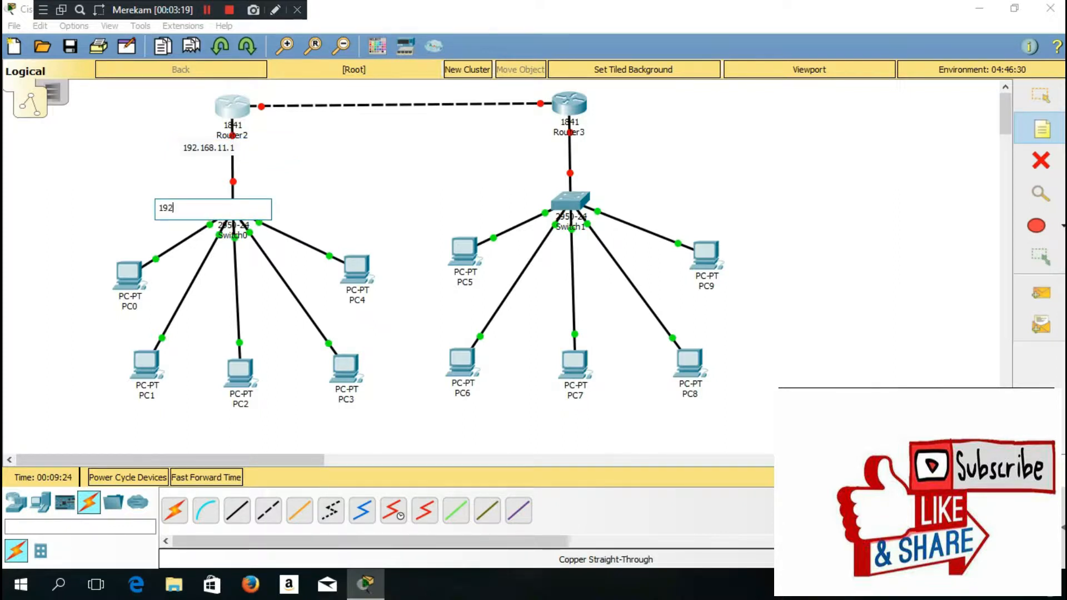
{"action": "type", "text": ".168.5.1"}
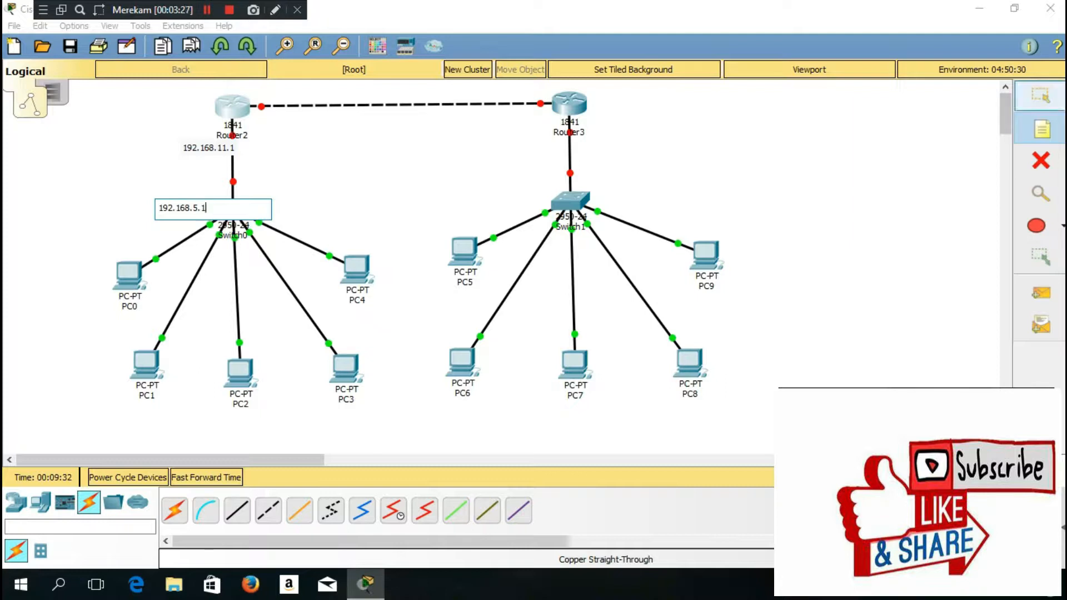
{"action": "key", "text": "Escape"}
{"action": "left_click_drag", "start_coordinate": [208, 147], "coordinate": [232, 91]}
{"action": "left_click_drag", "start_coordinate": [185, 209], "coordinate": [233, 150]}
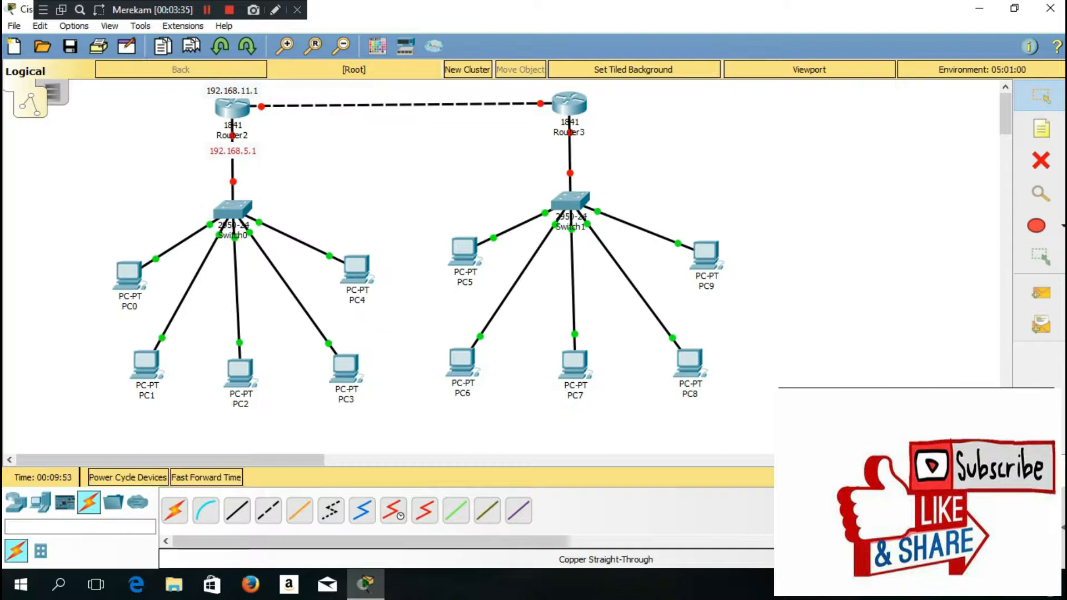
Assign Router2's FastEthernet0/0 interface the IP address 192.168.11.1 with subnet mask 255.255.255.0
{"action": "left_click", "coordinate": [232, 106]}
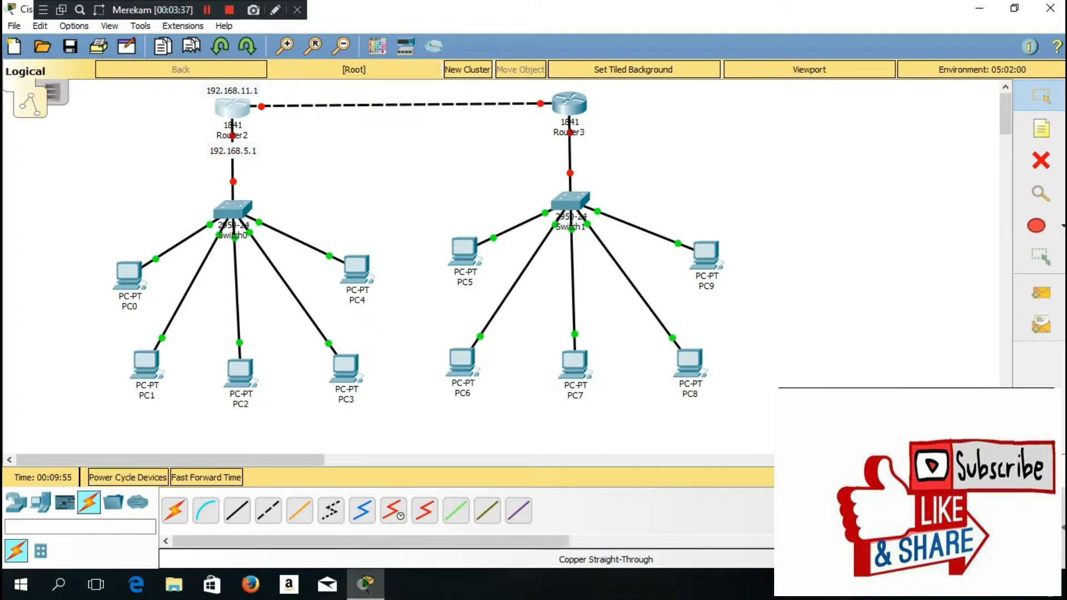
{"action": "left_click", "coordinate": [393, 262]}
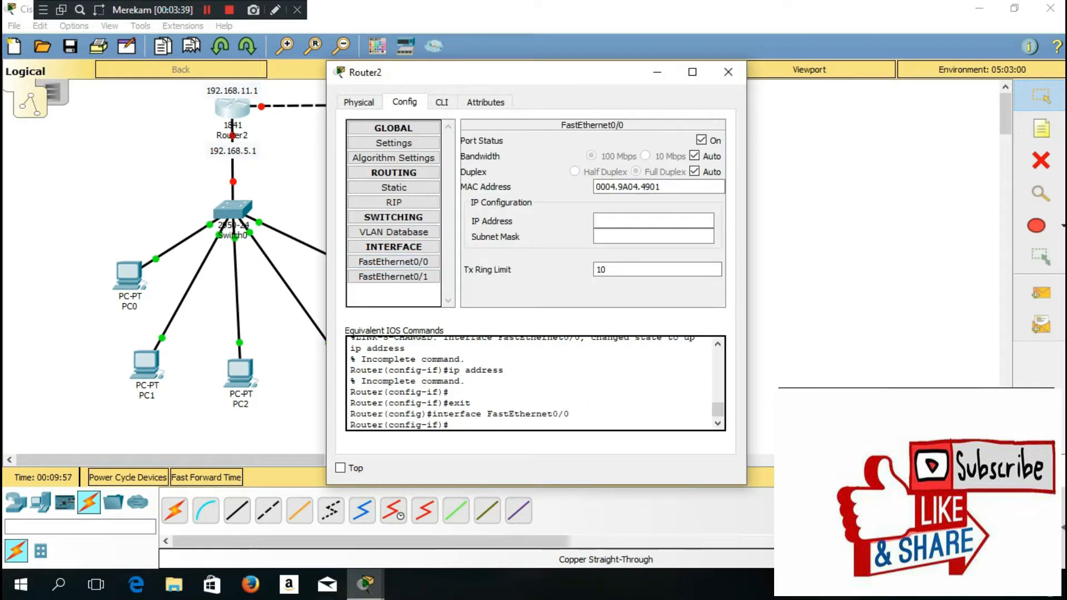
{"action": "left_click", "coordinate": [653, 221]}
{"action": "type", "text": "192."}
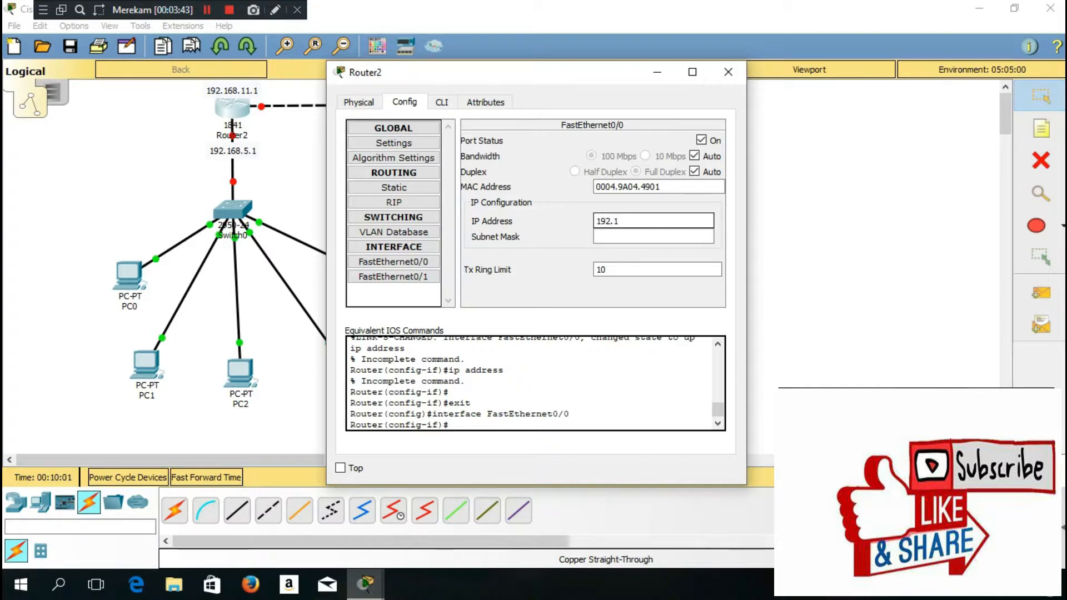
{"action": "type", "text": "168.11.1"}
{"action": "key", "text": "Tab"}
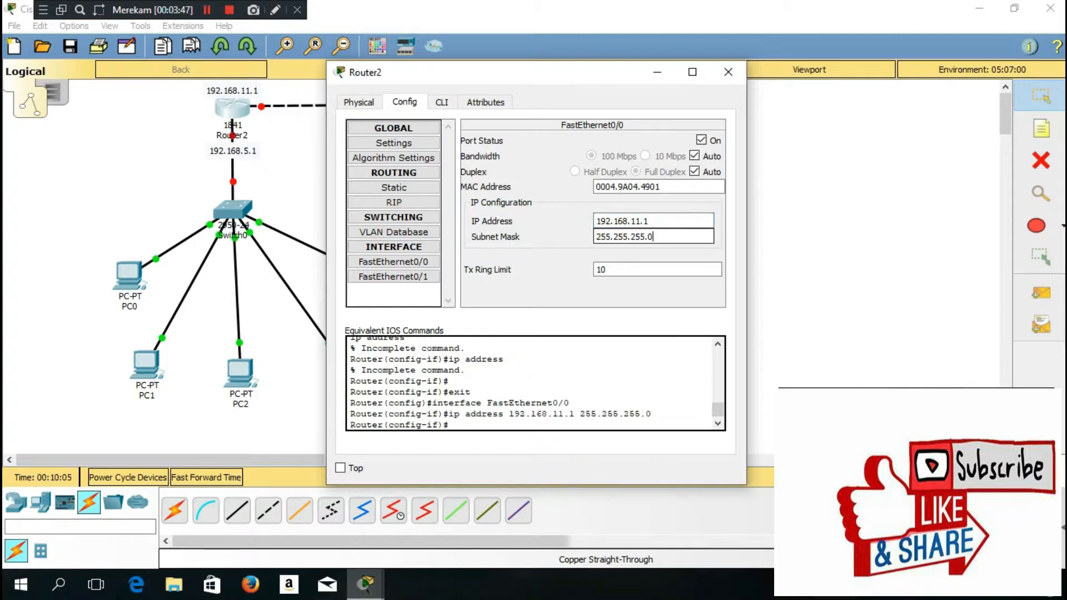
{"action": "left_click", "coordinate": [727, 71]}
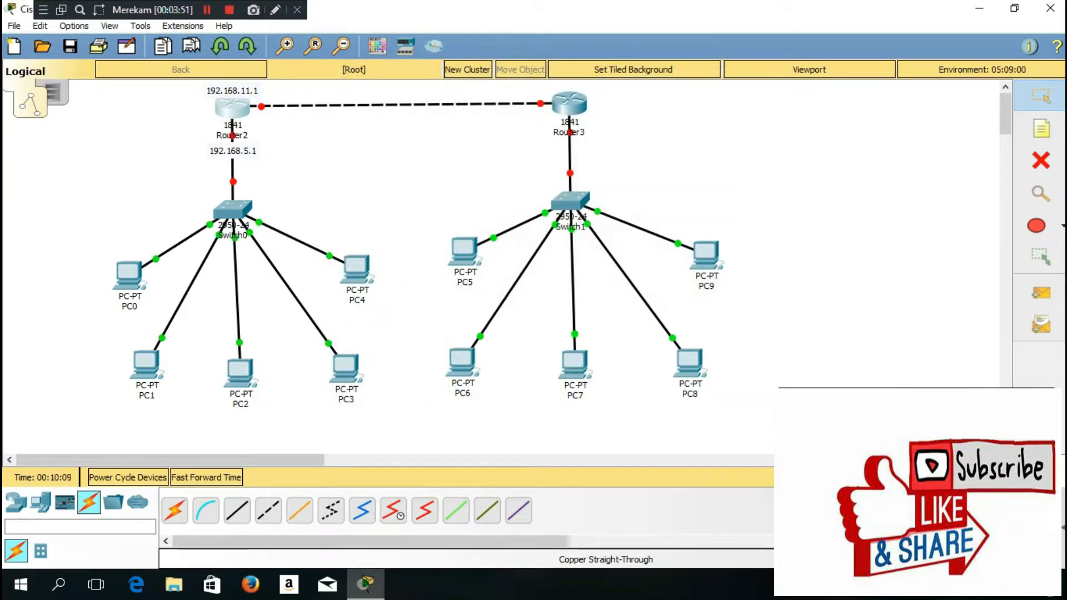
Shift Router2, its 192.168.5.1 note and Router3 slightly downward so the routers align and their labels stay readable
{"action": "mouse_move", "coordinate": [232, 108]}
{"action": "left_mouse_down"}
{"action": "mouse_move", "coordinate": [229, 122]}
{"action": "mouse_move", "coordinate": [230, 113]}
{"action": "left_mouse_up"}
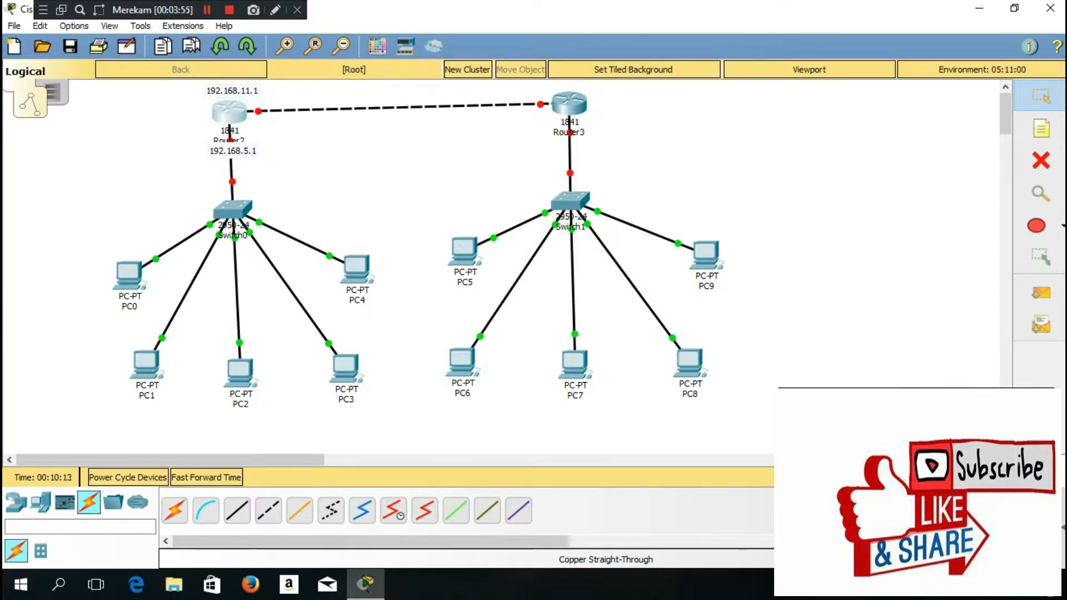
{"action": "left_click_drag", "start_coordinate": [232, 151], "coordinate": [229, 159]}
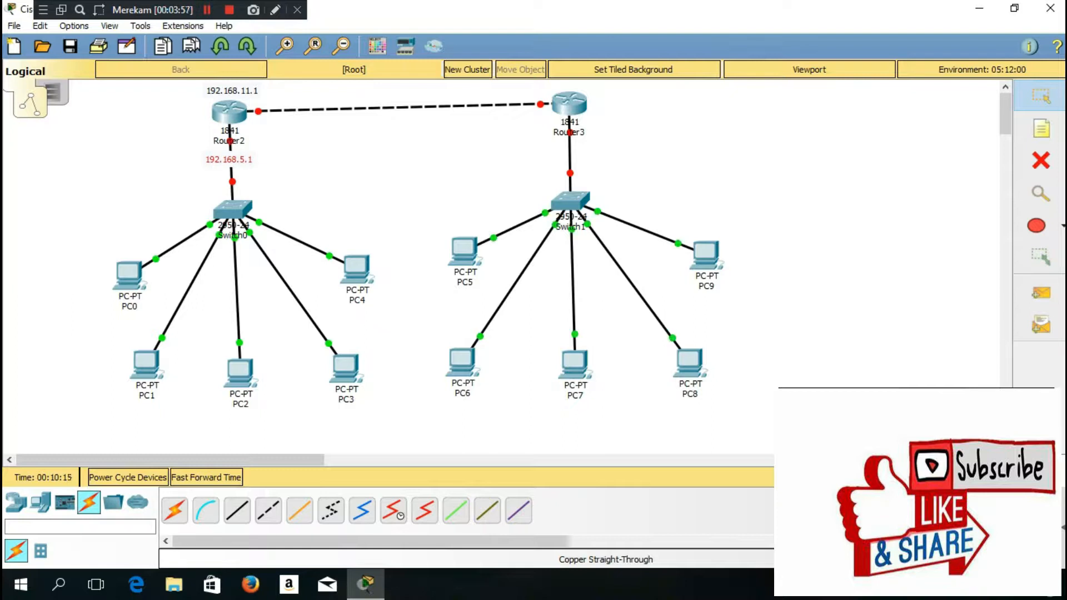
{"action": "left_click_drag", "start_coordinate": [569, 104], "coordinate": [570, 114]}
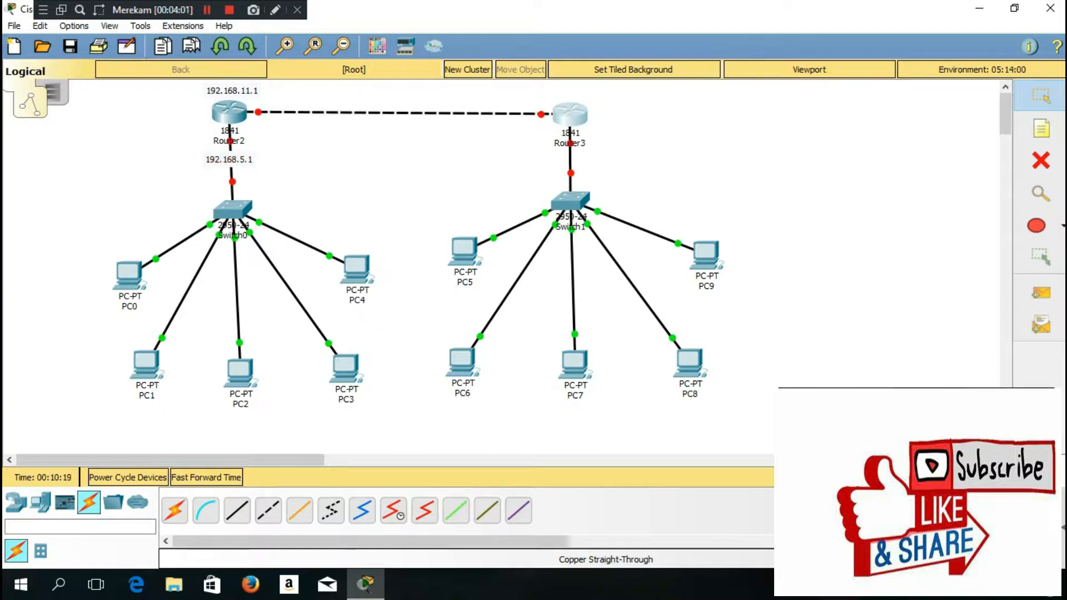
Check the IP configuration and port status of Router2's FastEthernet0/0 interface
{"action": "left_click", "coordinate": [229, 113]}
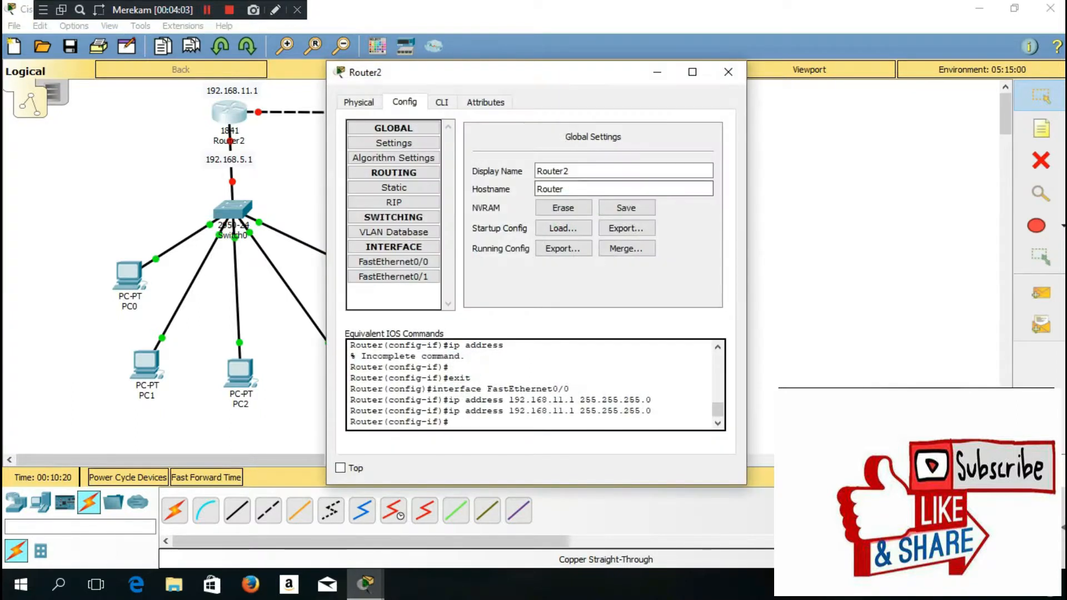
{"action": "left_click", "coordinate": [393, 261]}
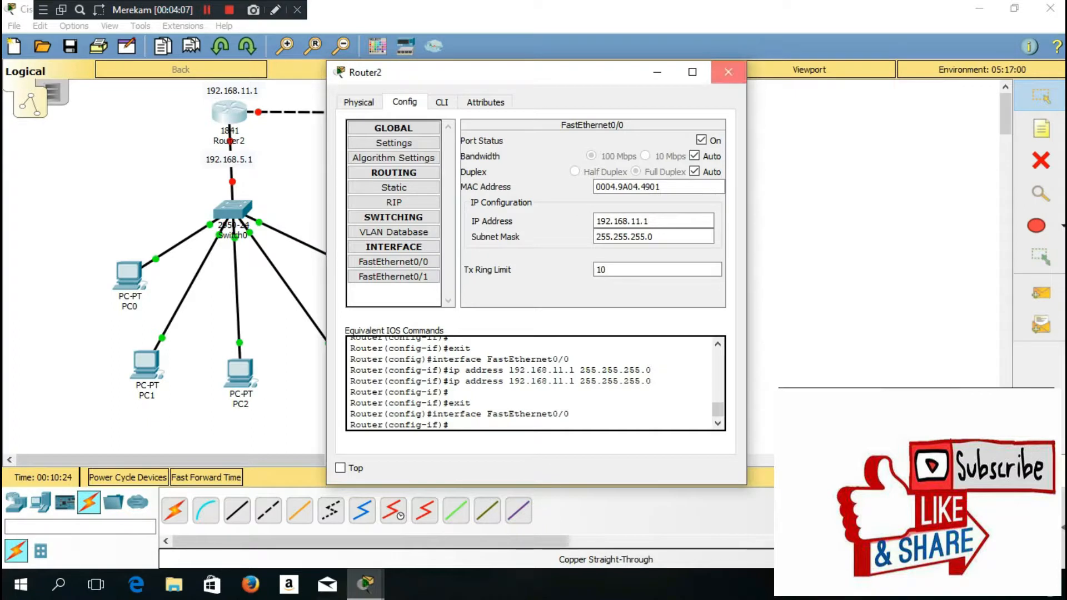
{"action": "left_click", "coordinate": [727, 71]}
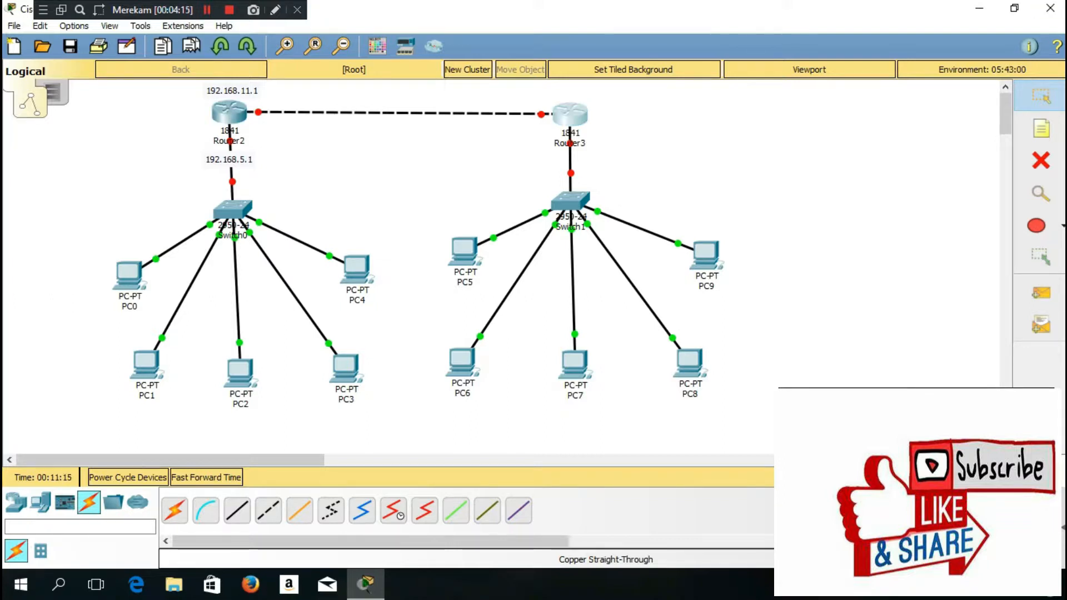
Assign Router3's FastEthernet0/0 the IP address 192.168.11.2 with subnet mask 255.255.255.0 and turn the port on
{"action": "left_click", "coordinate": [569, 114]}
{"action": "left_click", "coordinate": [403, 101]}
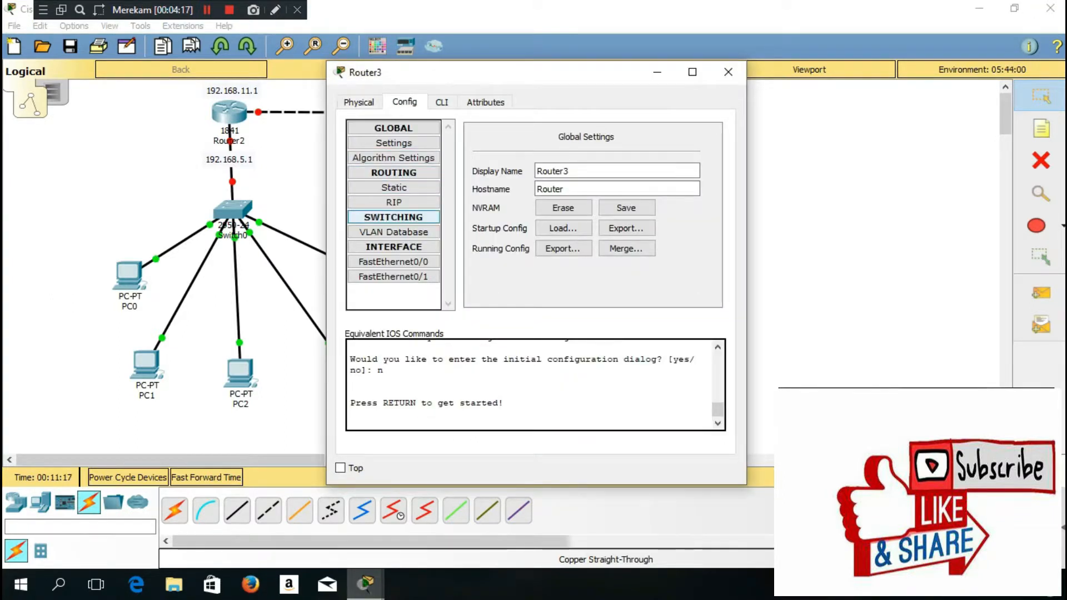
{"action": "left_click", "coordinate": [393, 261]}
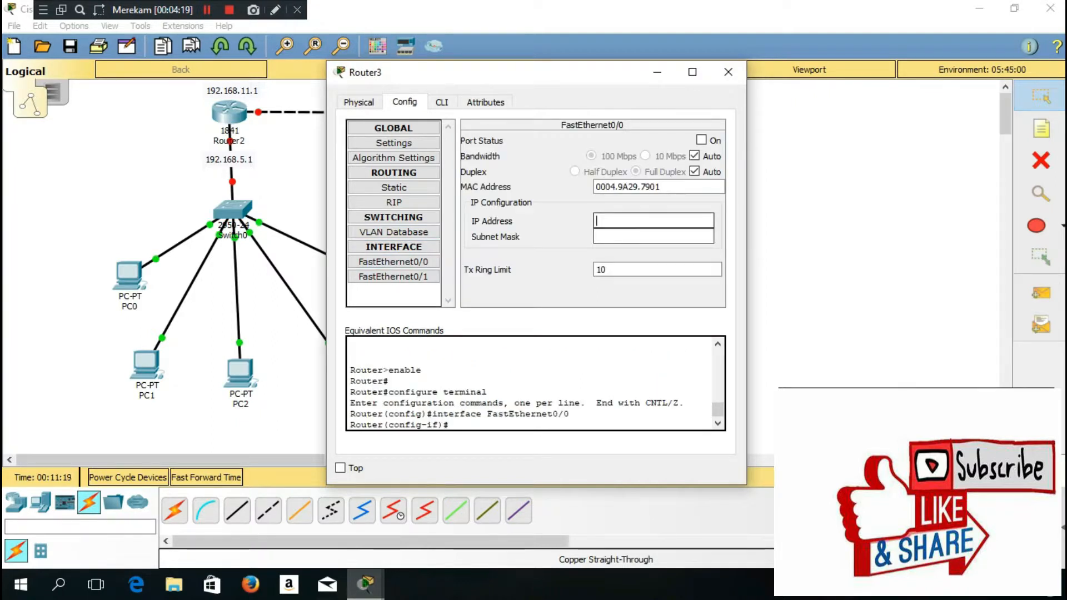
{"action": "type", "text": "192.168.11.2"}
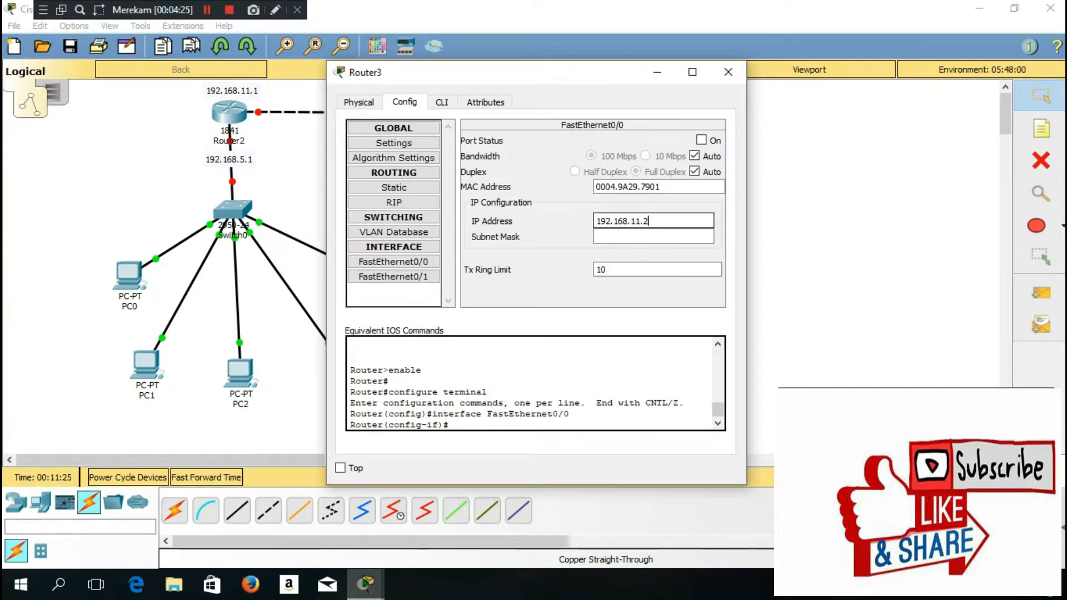
{"action": "left_click", "coordinate": [640, 236]}
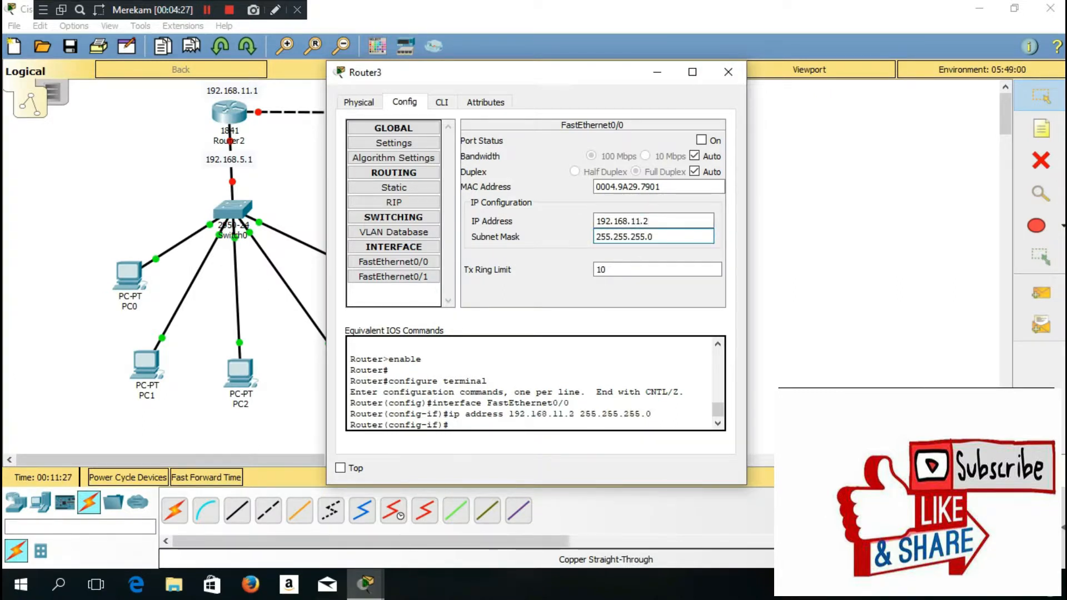
{"action": "left_click", "coordinate": [701, 140]}
{"action": "left_click", "coordinate": [727, 71]}
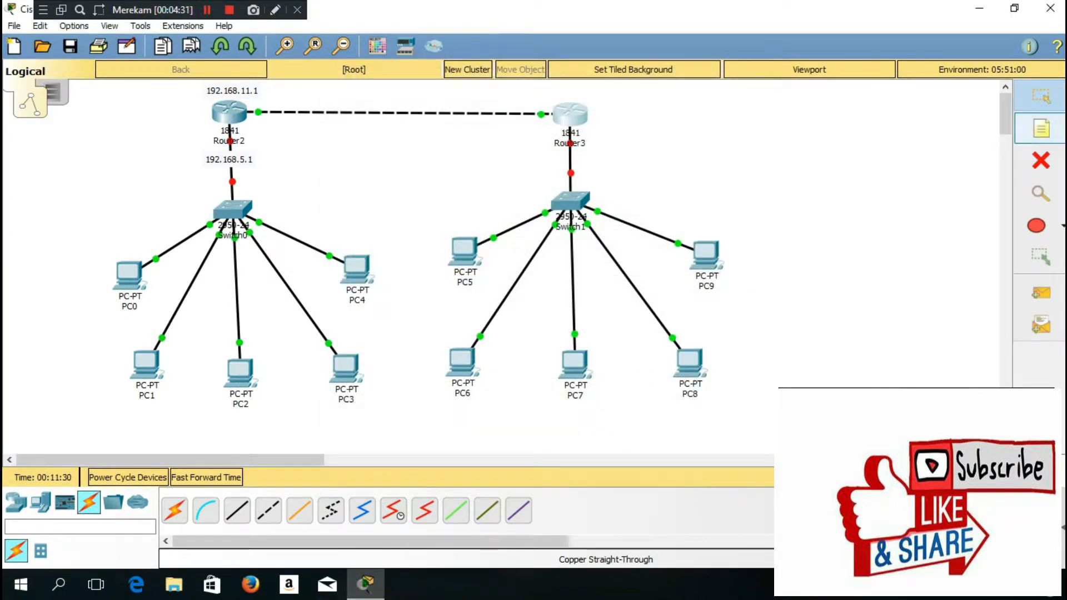
Add a text note 192.168.11.2 and place it directly above Router3
{"action": "left_click", "coordinate": [1040, 129]}
{"action": "left_click", "coordinate": [815, 167]}
{"action": "type", "text": "1"}
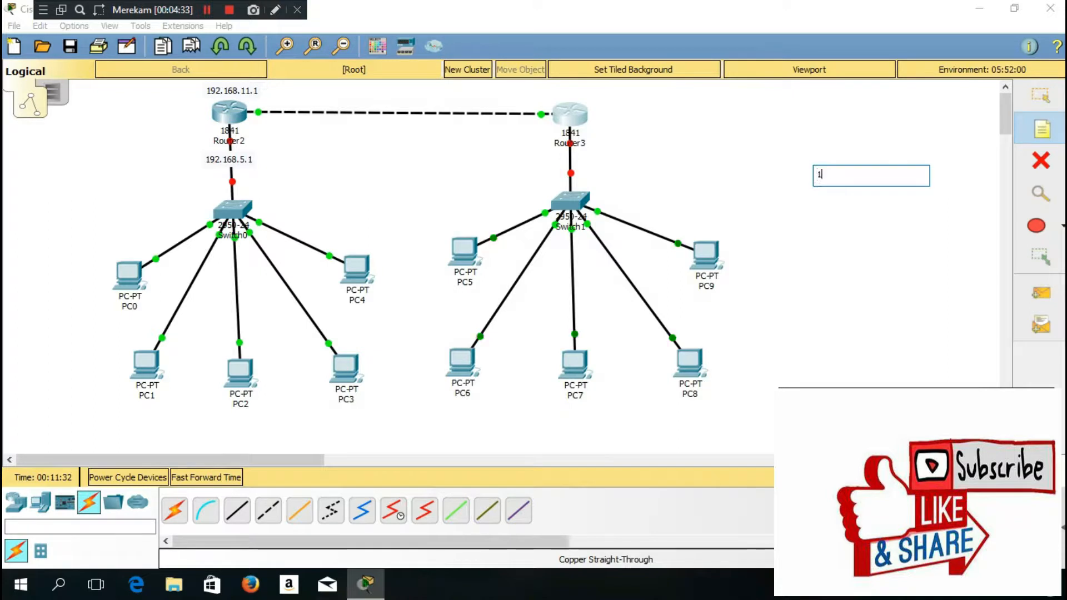
{"action": "type", "text": "92.168.11.2"}
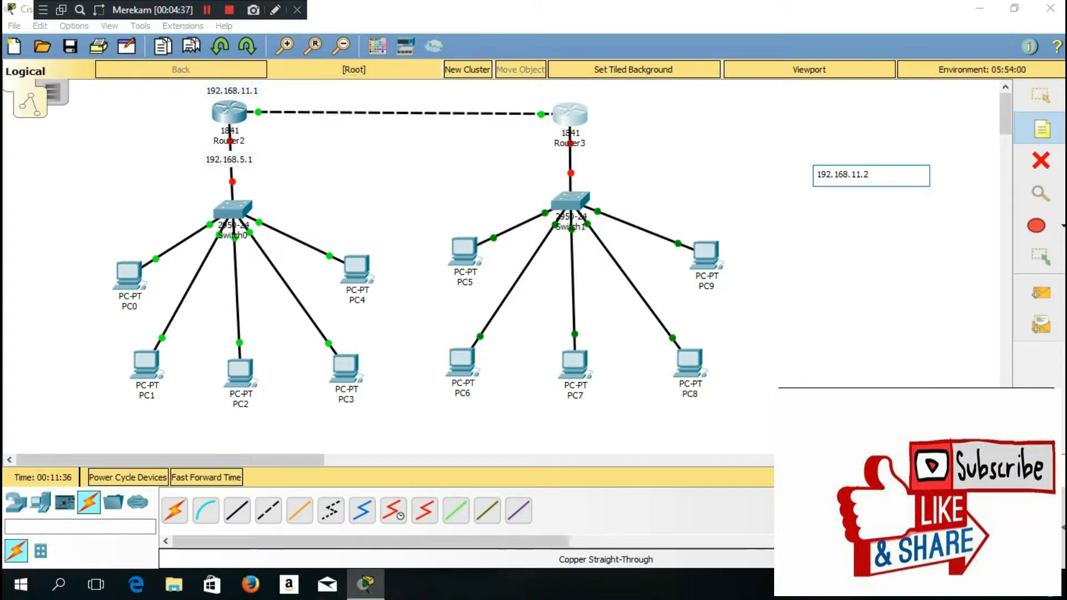
{"action": "key", "text": "Escape"}
{"action": "left_click", "coordinate": [1040, 95]}
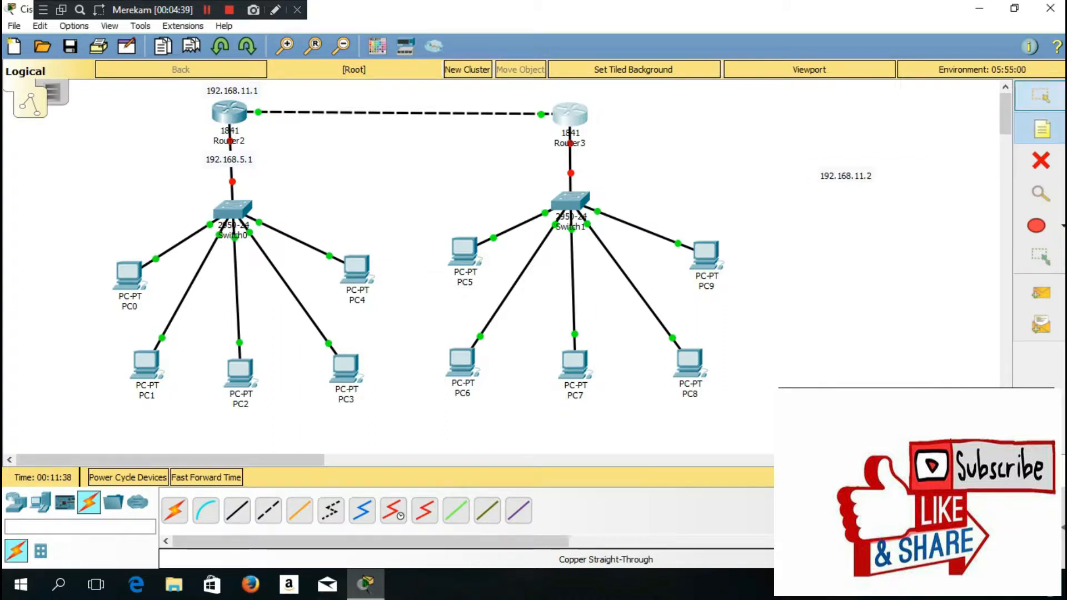
{"action": "left_click_drag", "start_coordinate": [845, 176], "coordinate": [568, 91]}
Assign Router2's FastEthernet0/1 the IP address 192.168.5.1 with subnet mask 255.255.255.0 and turn the port on
{"action": "left_click", "coordinate": [229, 113]}
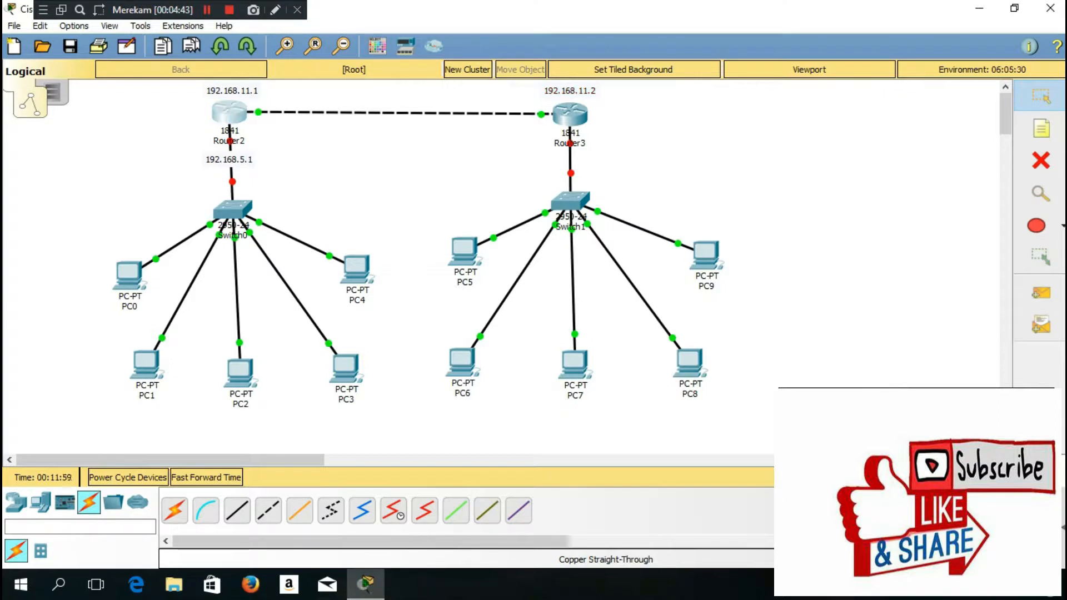
{"action": "left_click", "coordinate": [394, 276]}
{"action": "left_click", "coordinate": [653, 220]}
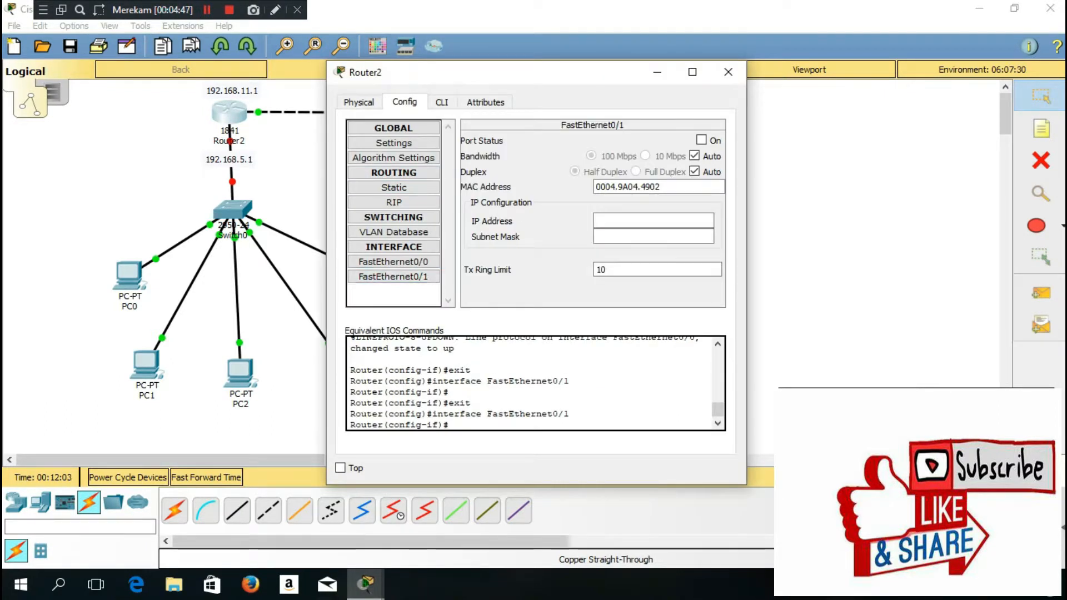
{"action": "type", "text": "192"}
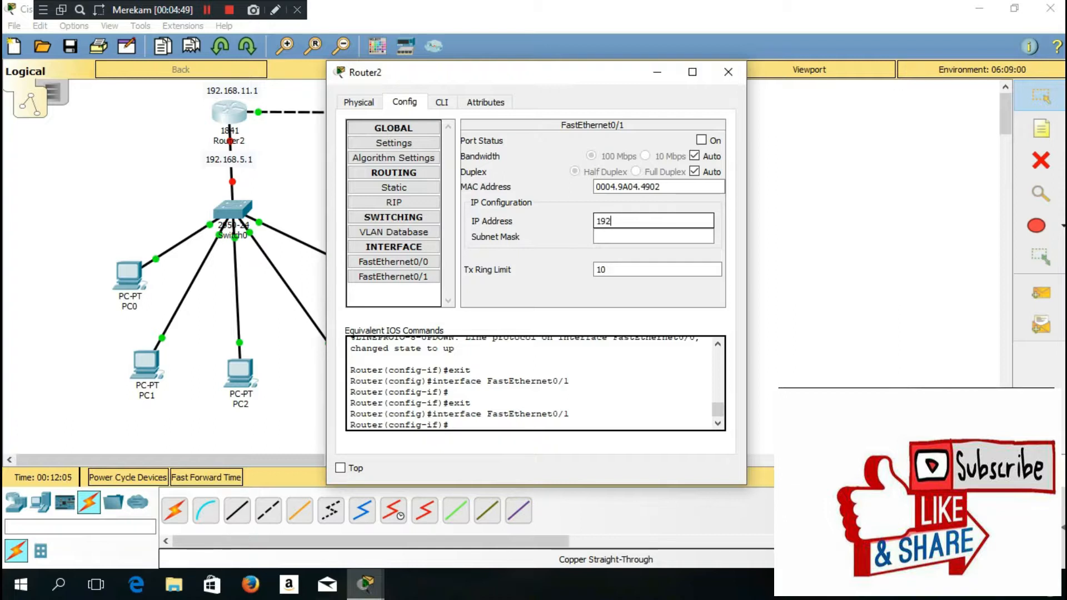
{"action": "type", "text": ".168.5.1"}
{"action": "key", "text": "Tab"}
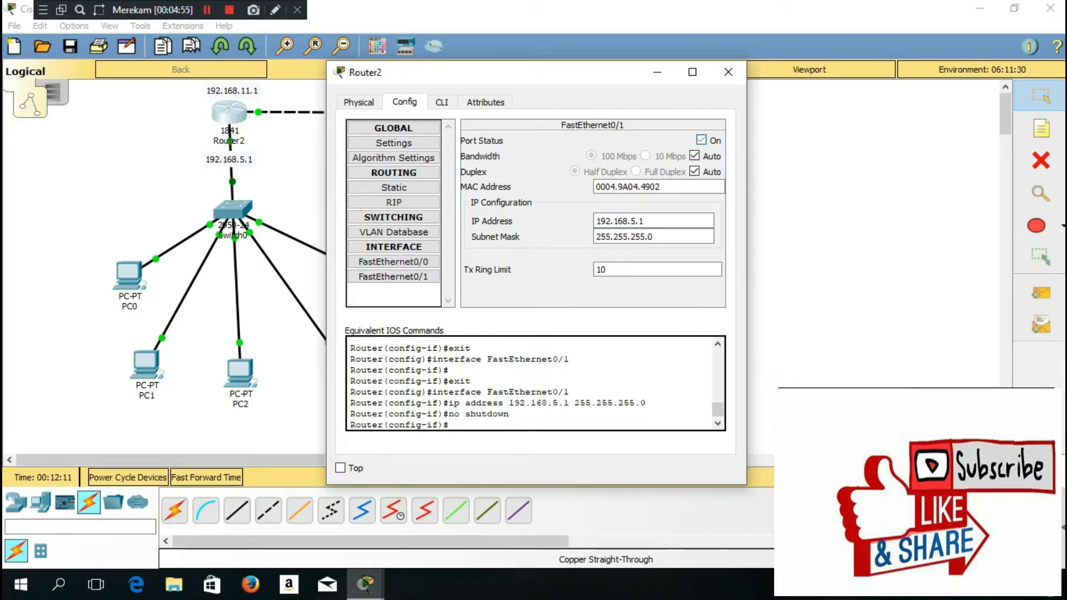
{"action": "left_click", "coordinate": [701, 140]}
{"action": "left_click", "coordinate": [727, 72]}
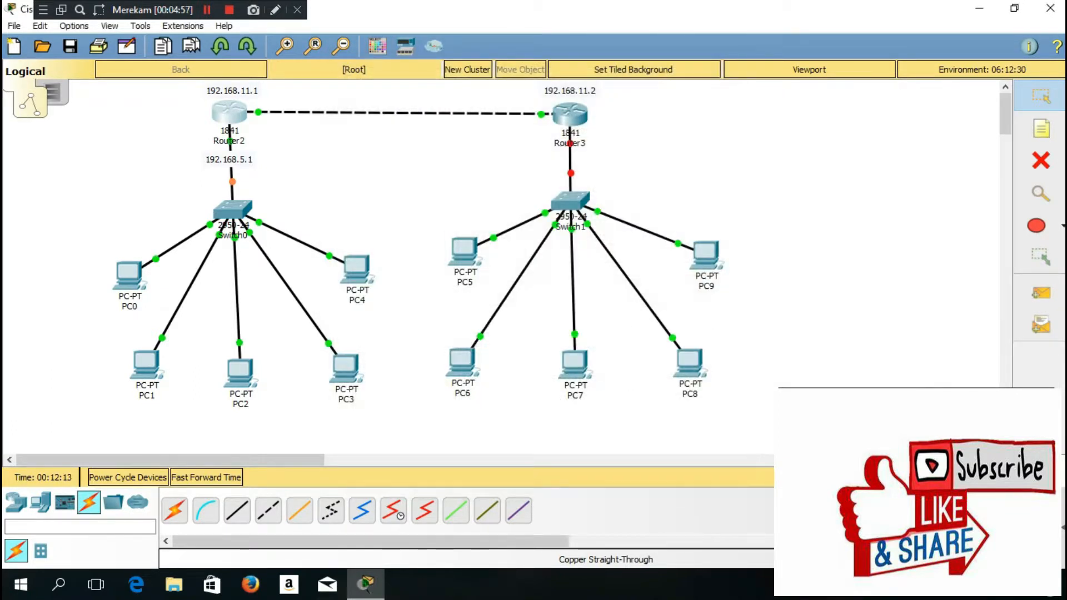
Assign Router3's FastEthernet0/1 interface the IP address 192.168.5.2 with subnet mask 255.255.255.0
{"action": "left_click", "coordinate": [569, 113]}
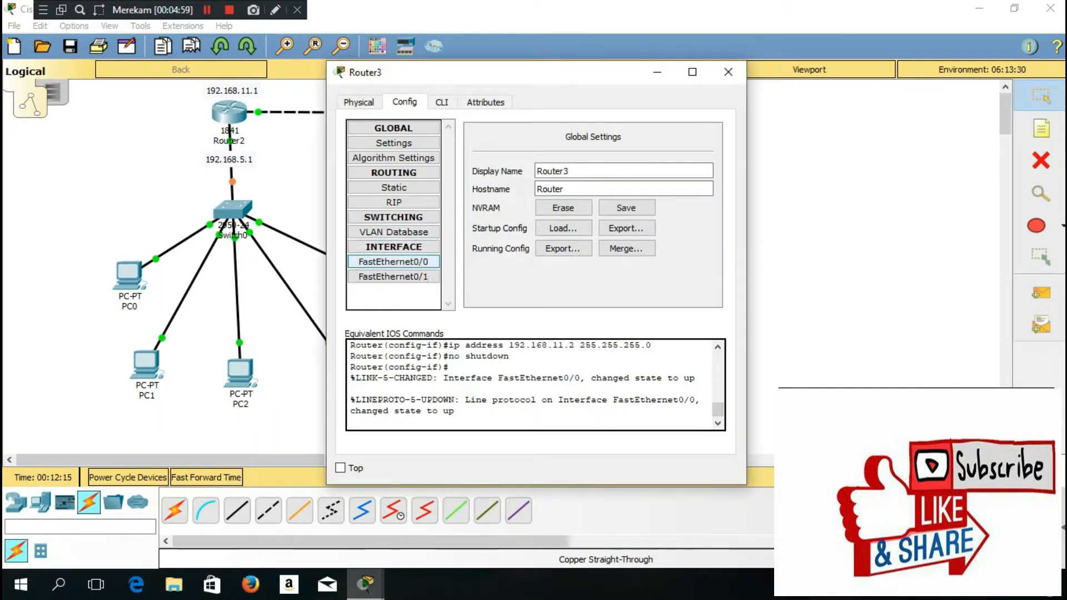
{"action": "left_click", "coordinate": [393, 276]}
{"action": "left_click", "coordinate": [652, 220]}
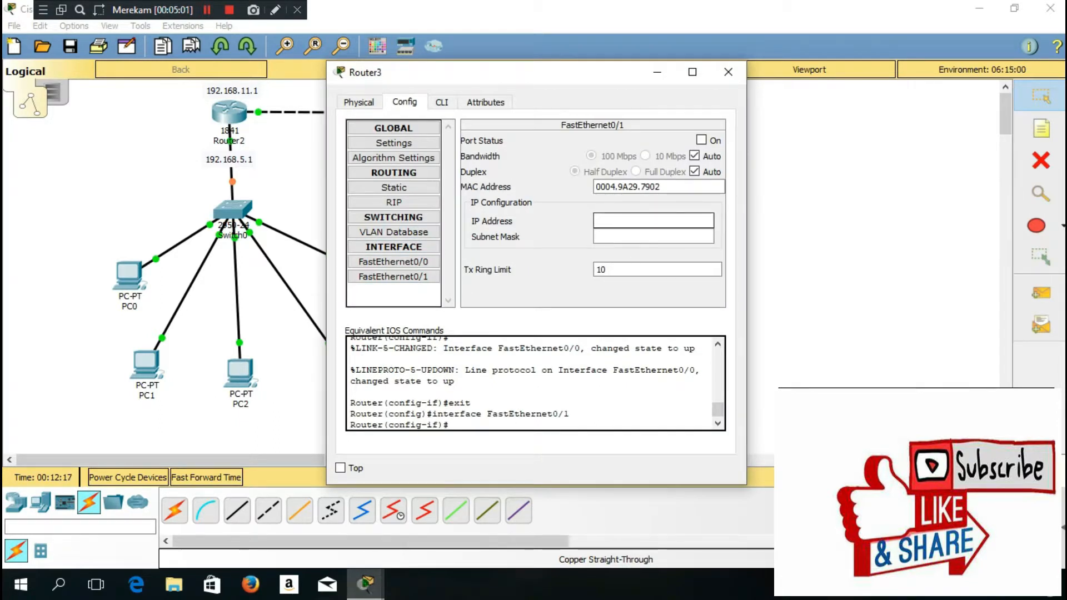
{"action": "type", "text": "192.168.5.2"}
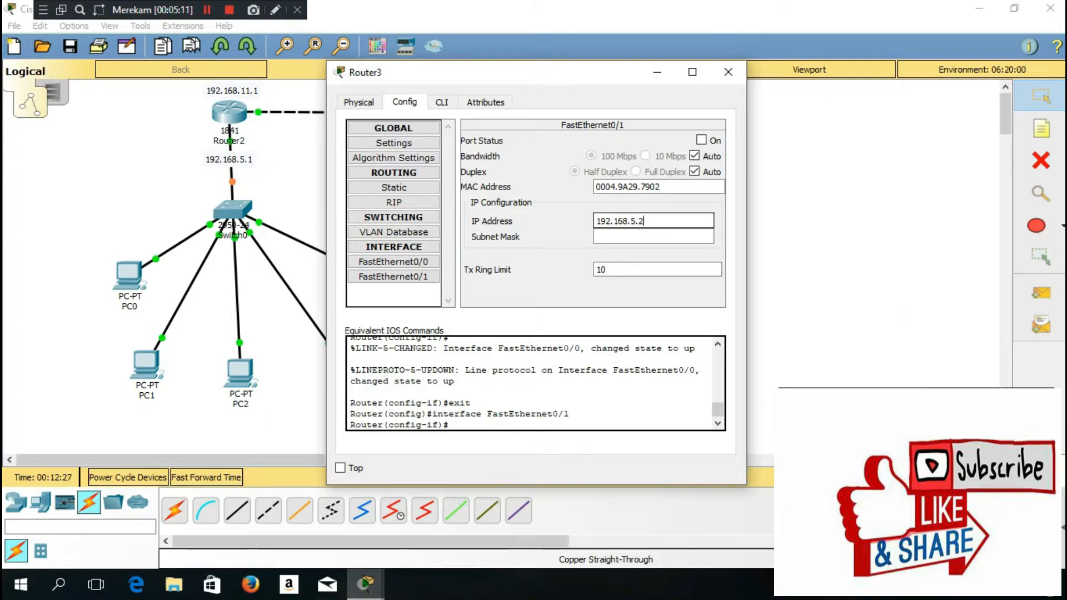
{"action": "key", "text": "Tab"}
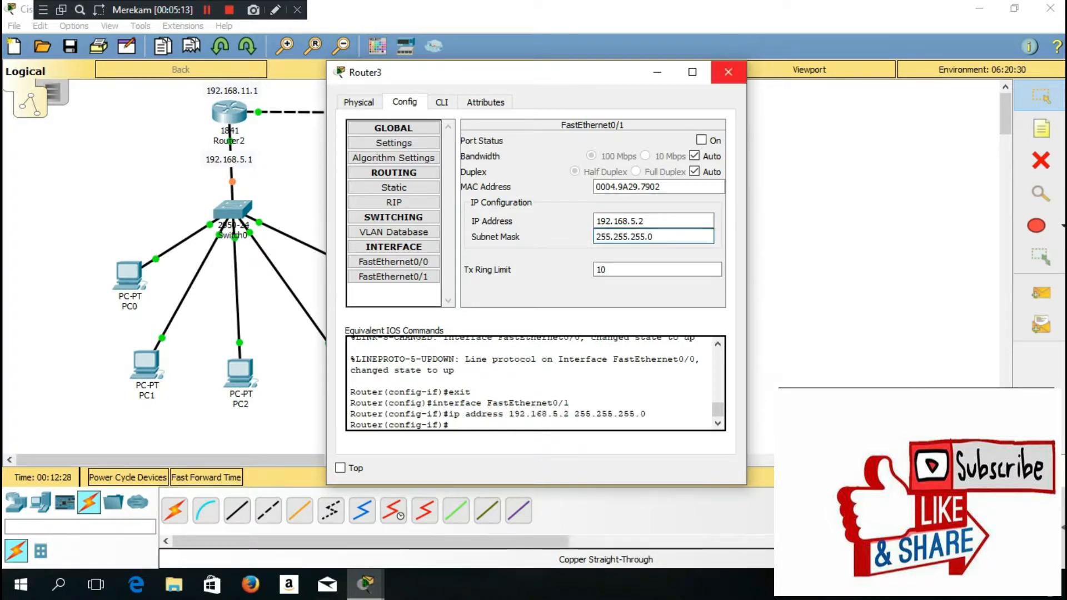
{"action": "left_click", "coordinate": [728, 72]}
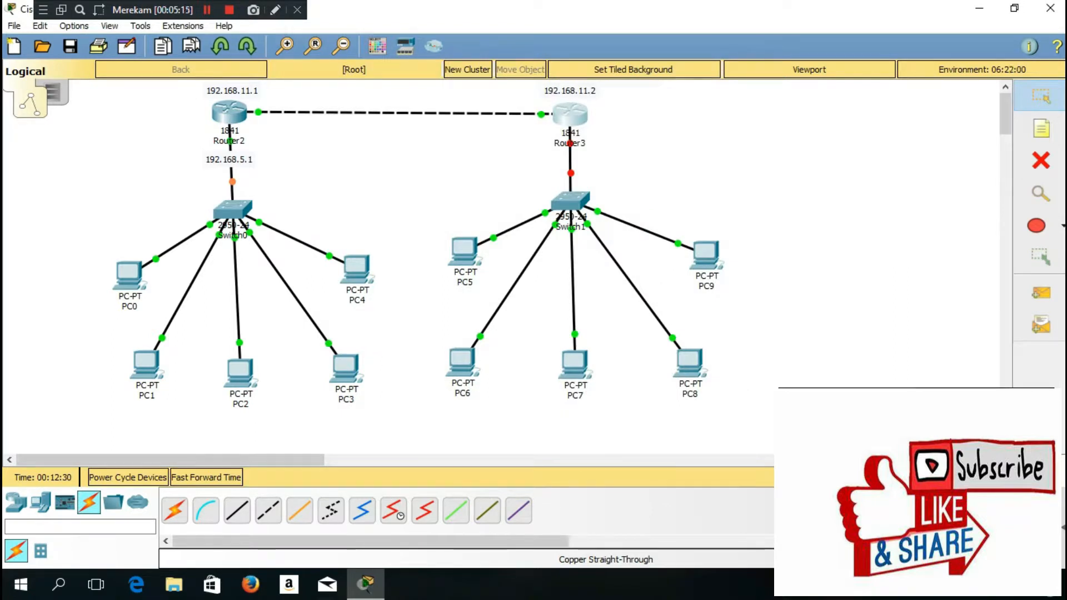
Add a text note 192.168.5.2 in the empty workspace area beside Router3, above PC9
{"action": "key", "text": "n"}
{"action": "left_click", "coordinate": [745, 185]}
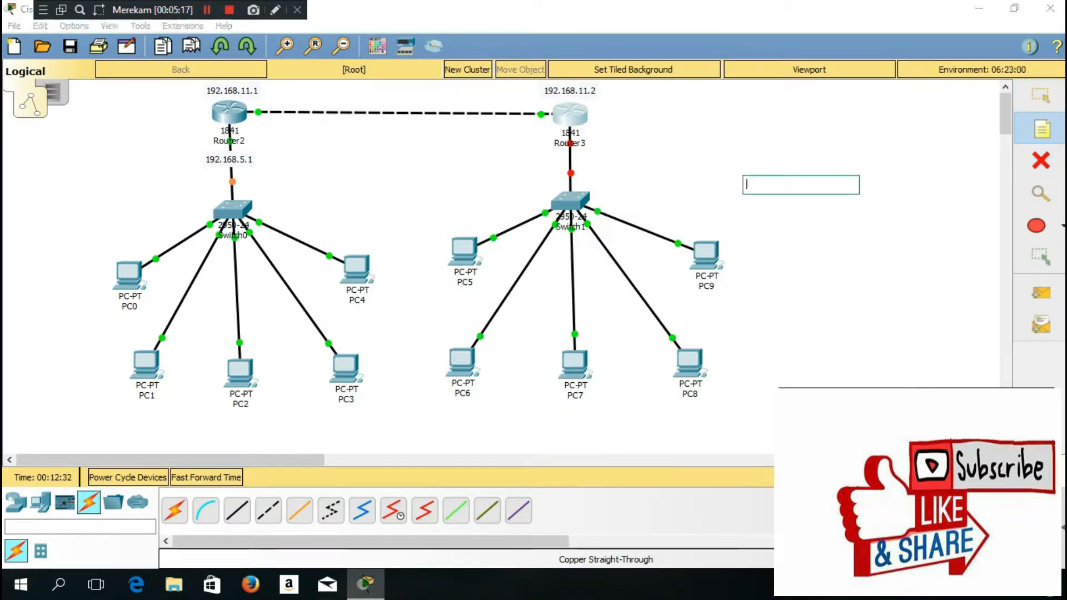
{"action": "type", "text": "192.168"}
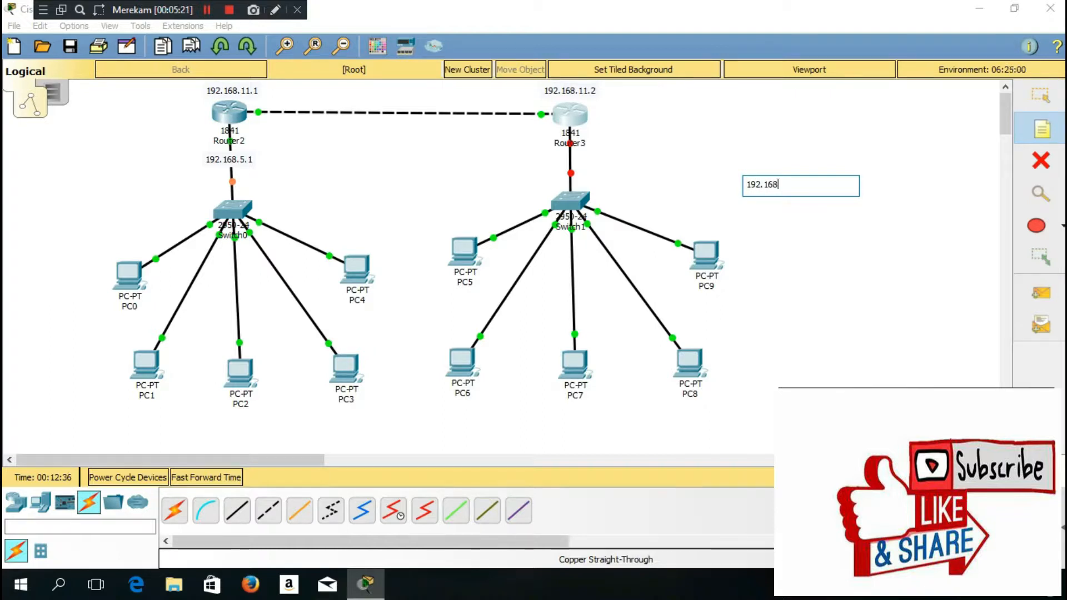
{"action": "type", "text": ".5.2"}
{"action": "left_click", "coordinate": [1040, 95]}
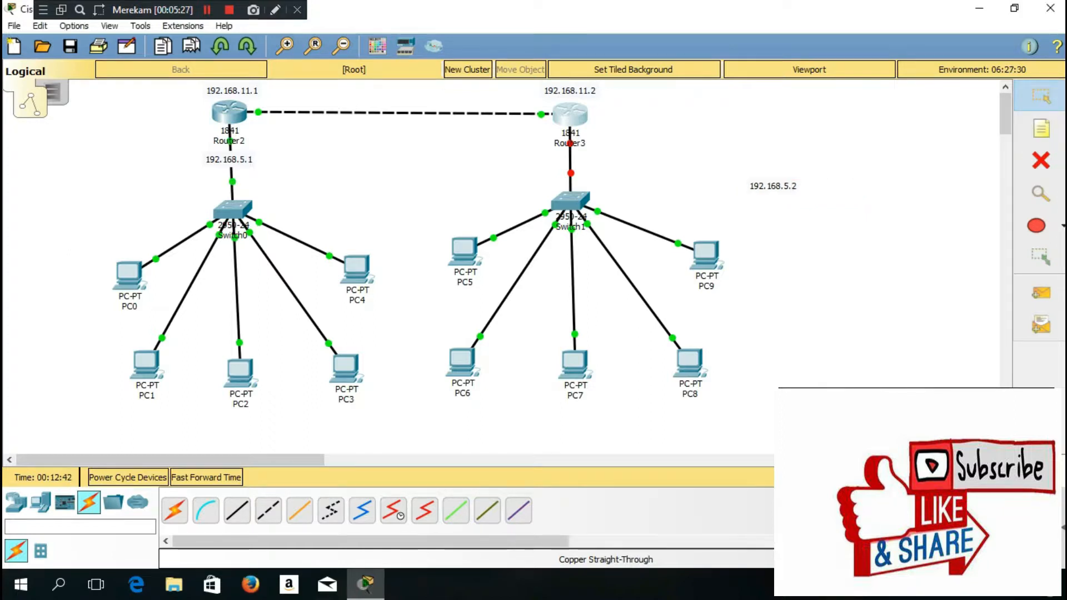
Move the 192.168.5.2 note between Router3 and its switch and change its text to 192.168.2.1
{"action": "left_click_drag", "start_coordinate": [773, 186], "coordinate": [565, 159]}
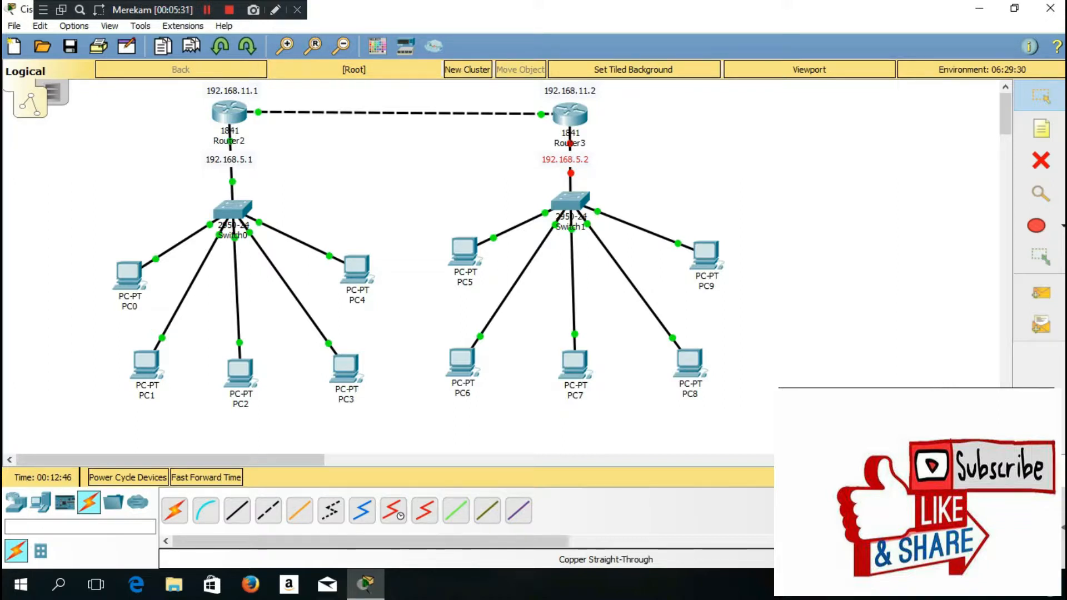
{"action": "double_click", "coordinate": [565, 159]}
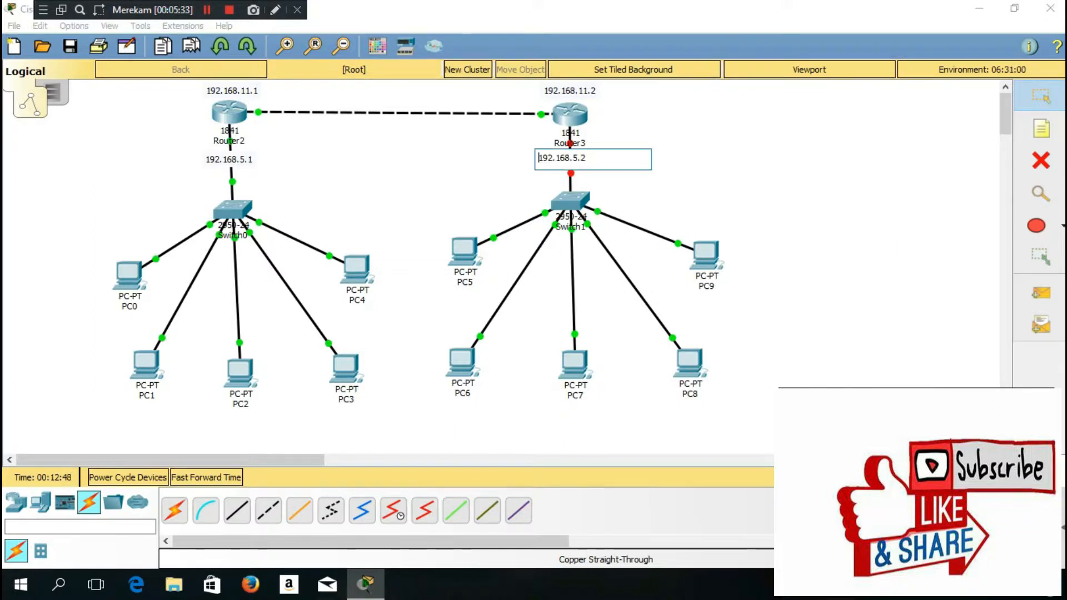
{"action": "left_click", "coordinate": [575, 157]}
{"action": "key", "text": "BackSpace"}
{"action": "type", "text": "2"}
Set the IP address of Router3's FastEthernet0/1 to 192.168.2.1 and turn the port on
{"action": "left_click", "coordinate": [569, 113]}
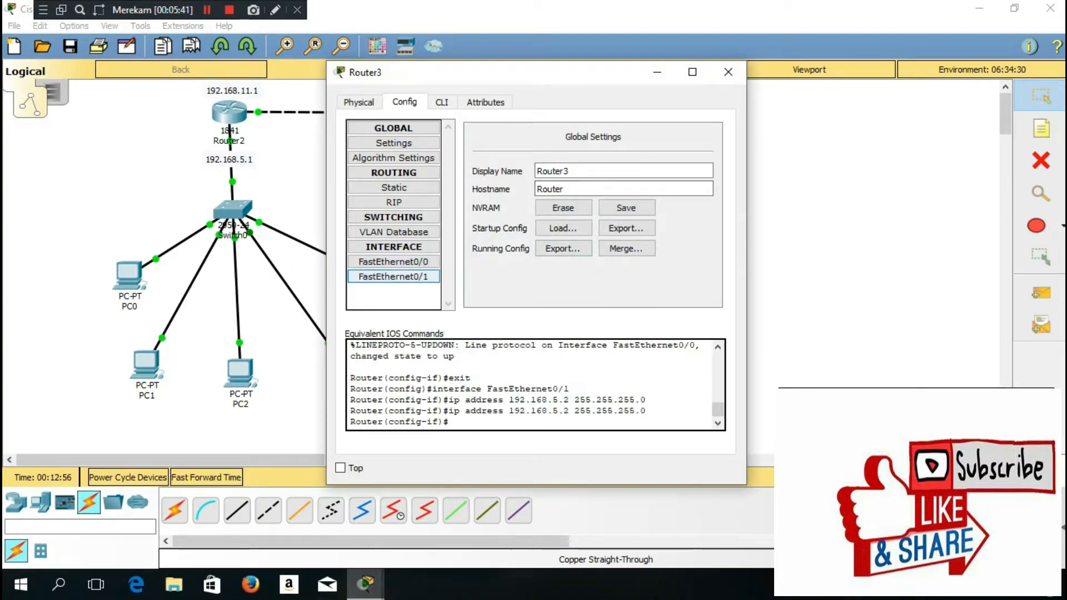
{"action": "left_click", "coordinate": [393, 276]}
{"action": "left_click", "coordinate": [643, 220]}
{"action": "key", "text": "BackSpace"}
{"action": "key", "text": "BackSpace"}
{"action": "key", "text": "BackSpace"}
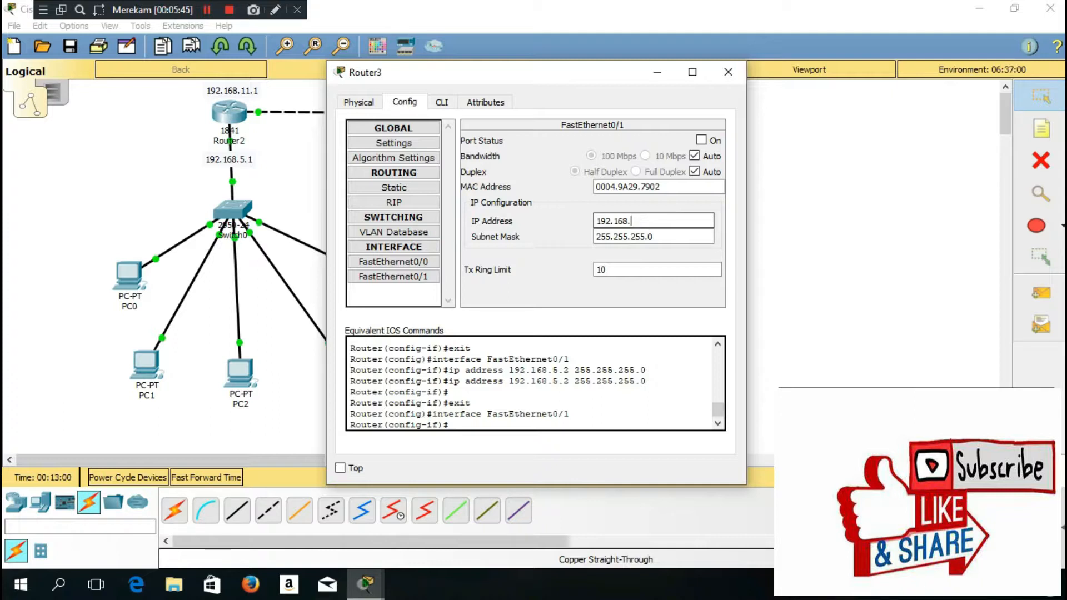
{"action": "type", "text": "2.1"}
{"action": "left_click", "coordinate": [701, 139]}
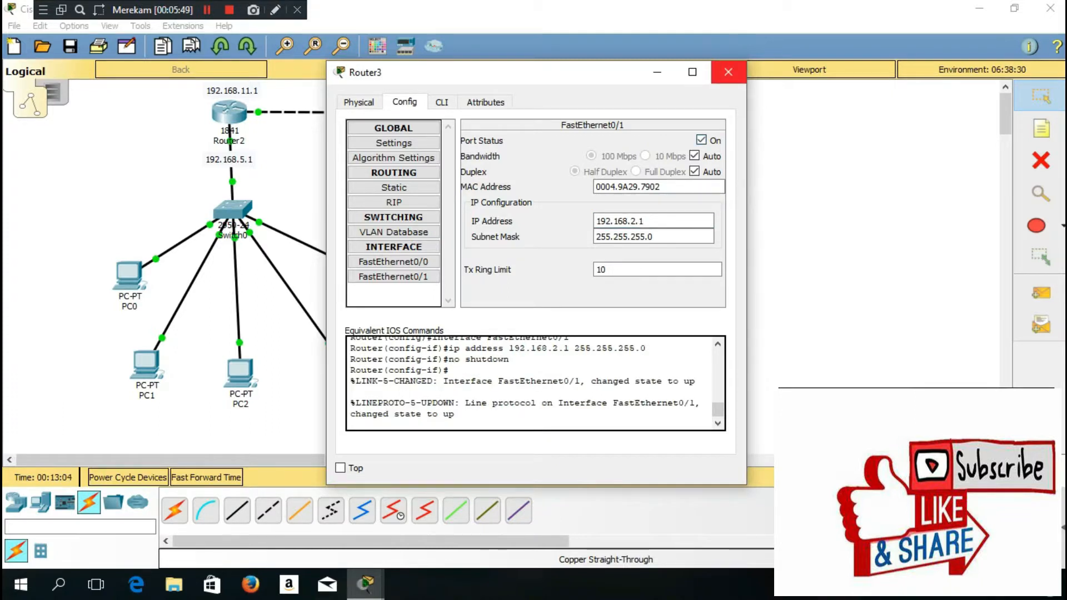
{"action": "left_click", "coordinate": [728, 72]}
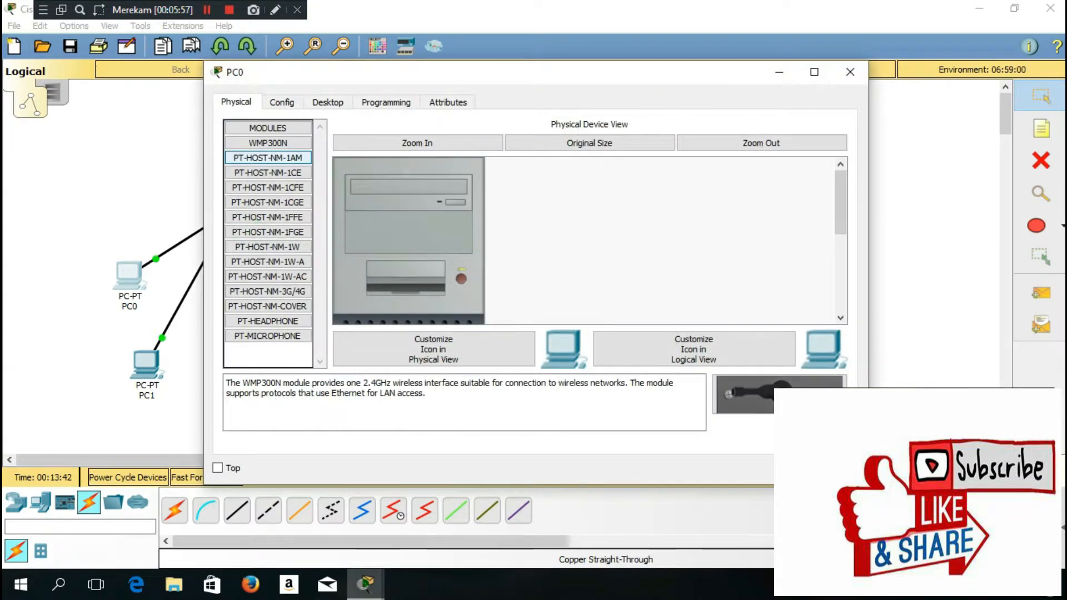
Bring up PC0's desktop applications, then copy the full address from the 192.168.5.1 note below Router2
{"action": "left_click", "coordinate": [328, 102]}
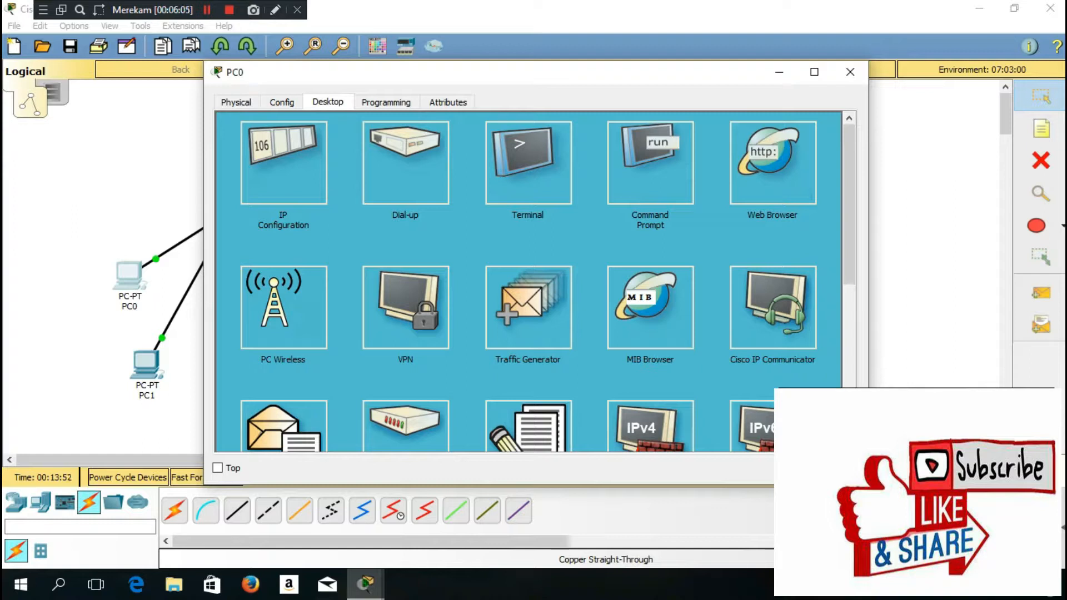
{"action": "left_click_drag", "start_coordinate": [500, 72], "coordinate": [651, 71]}
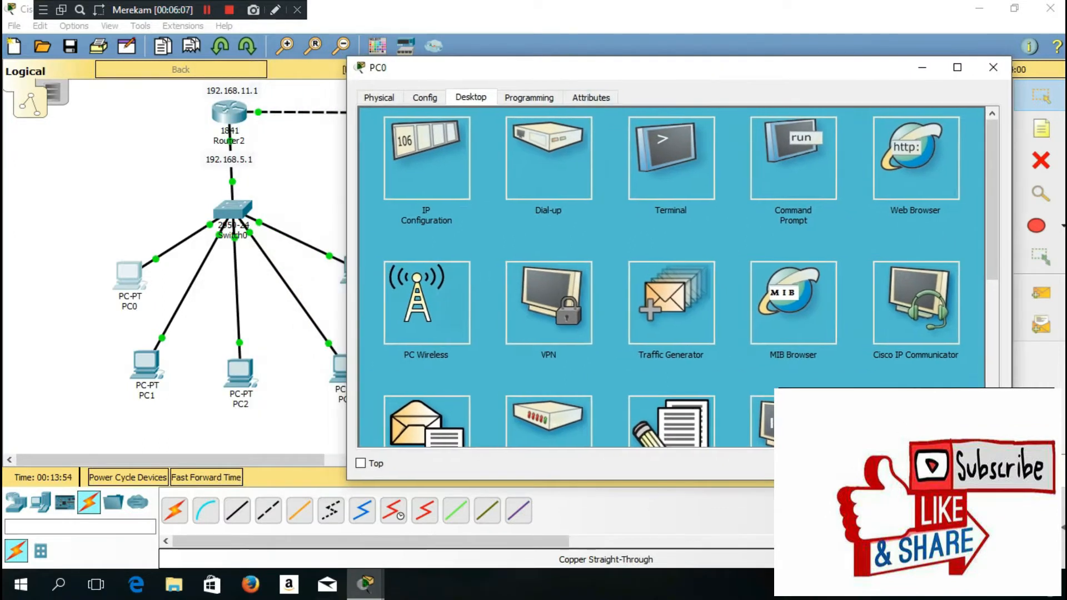
{"action": "left_click", "coordinate": [999, 72]}
{"action": "left_click_drag", "start_coordinate": [206, 158], "coordinate": [251, 158]}
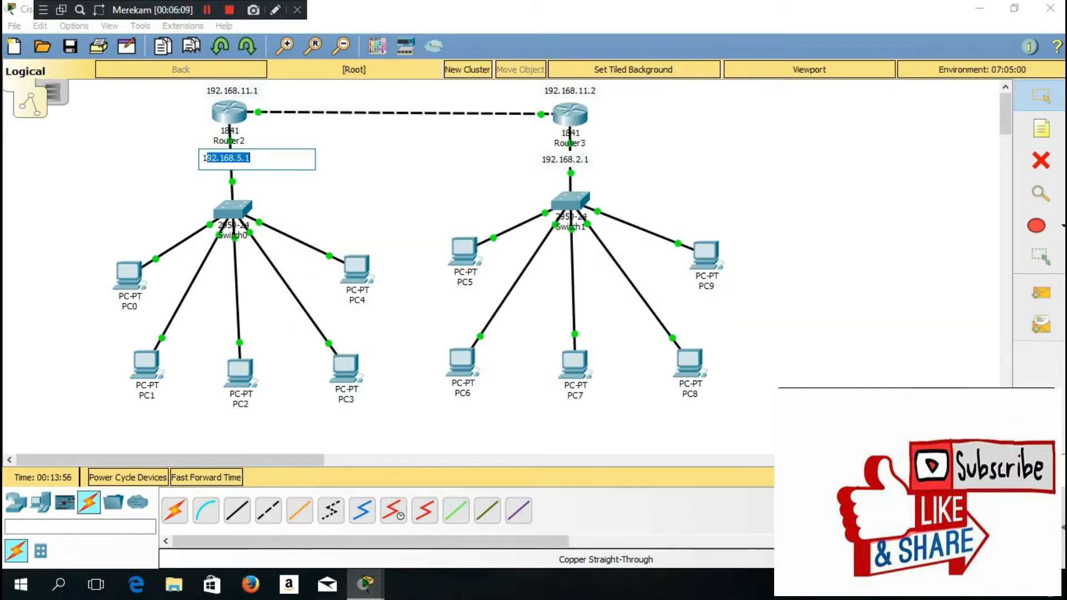
{"action": "left_click", "coordinate": [250, 158]}
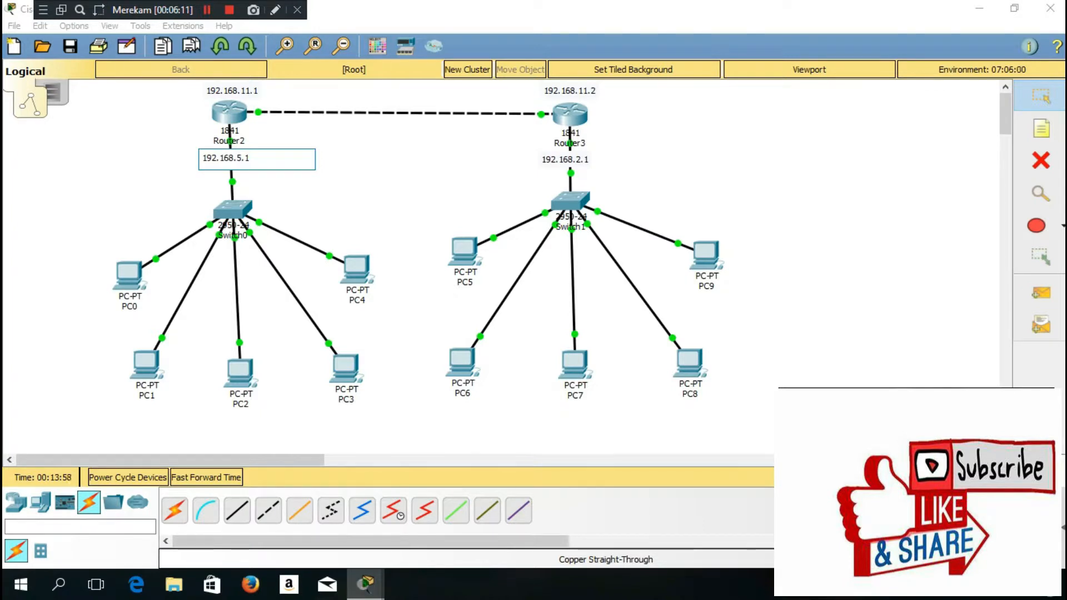
{"action": "key", "text": "ctrl+a"}
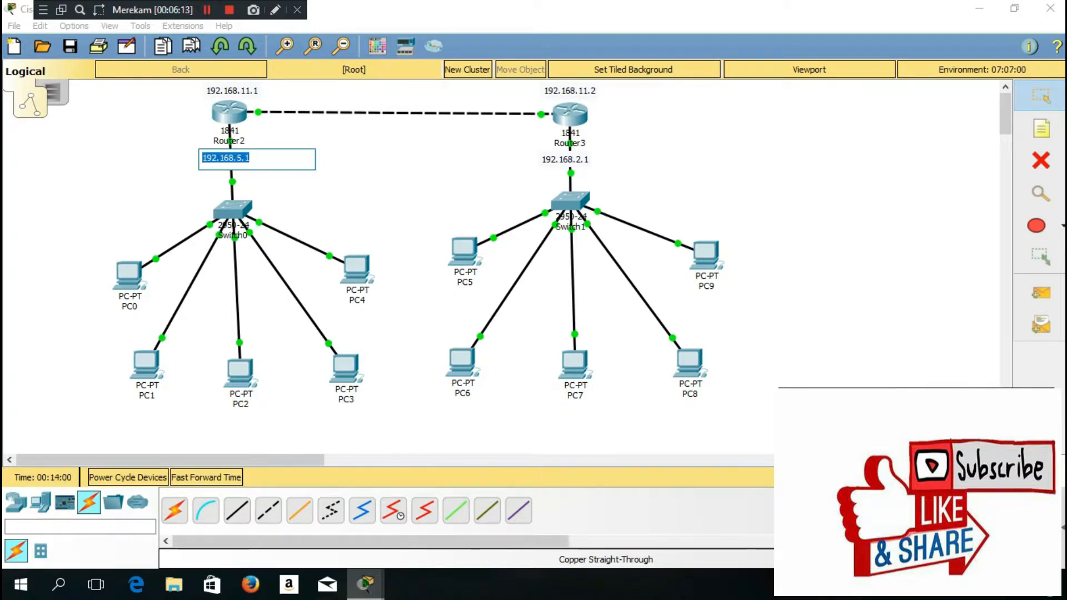
Configure PC0 with static IP address 192.168.5.2, subnet mask 255.255.255.0 and default gateway 192.168.5.1
{"action": "left_click", "coordinate": [129, 275]}
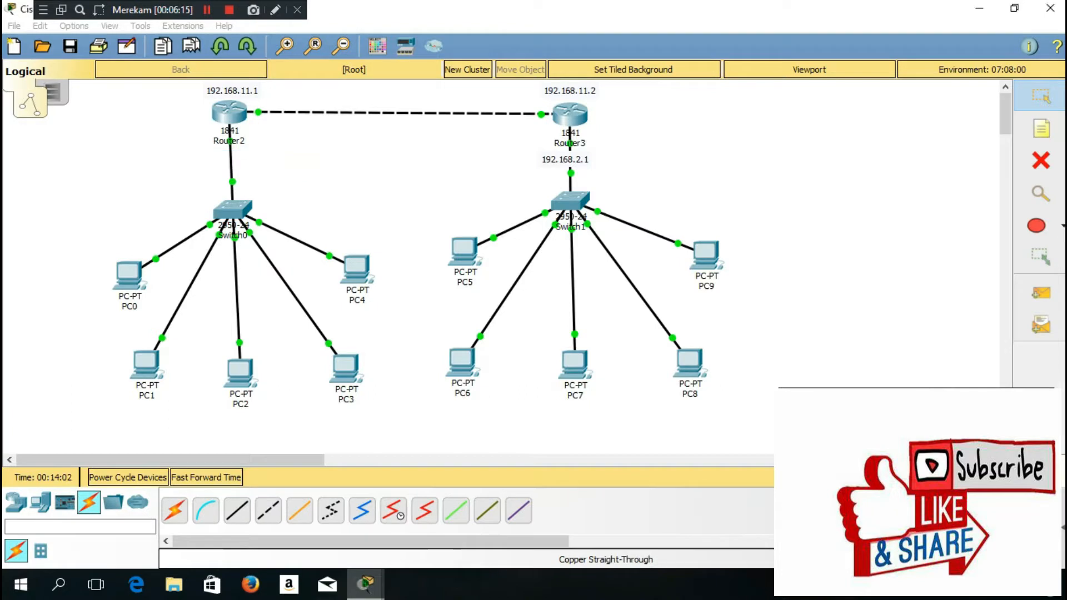
{"action": "left_click", "coordinate": [436, 162]}
{"action": "left_click", "coordinate": [667, 186]}
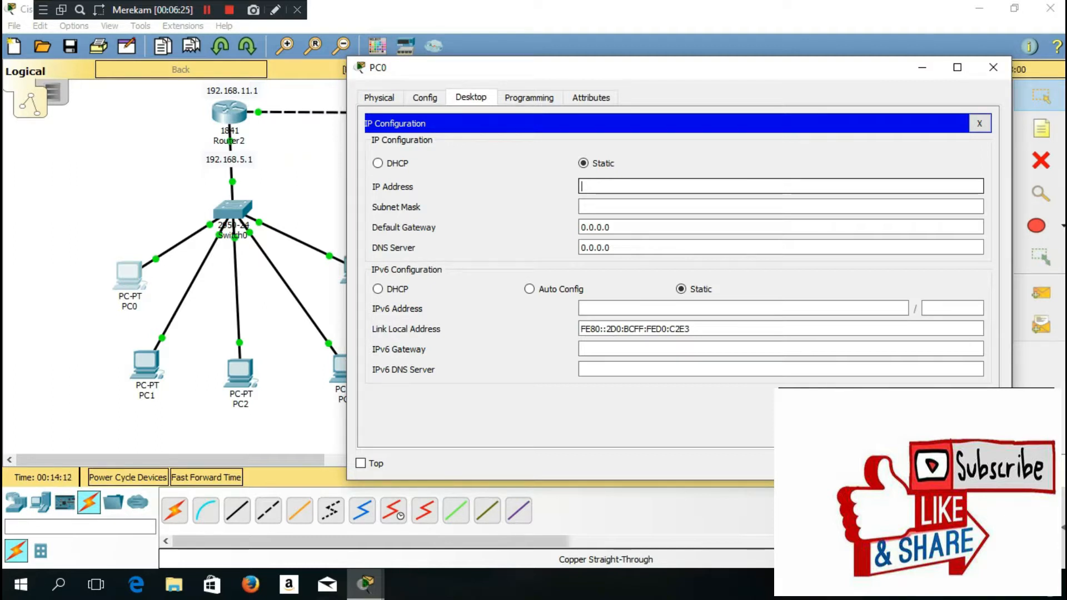
{"action": "type", "text": "192.168.5.1"}
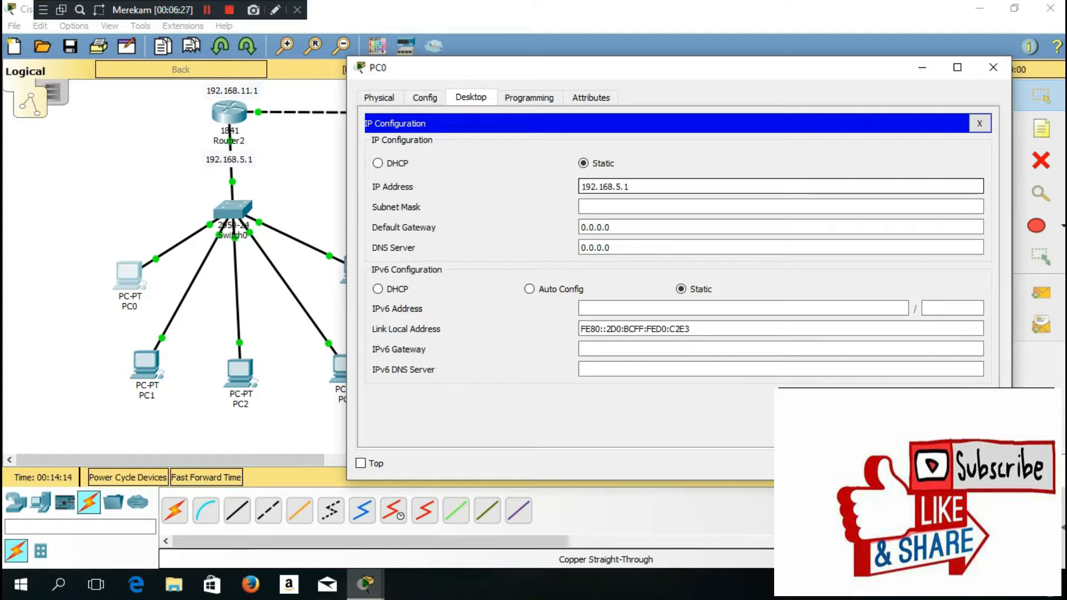
{"action": "key", "text": "BackSpace"}
{"action": "type", "text": "2"}
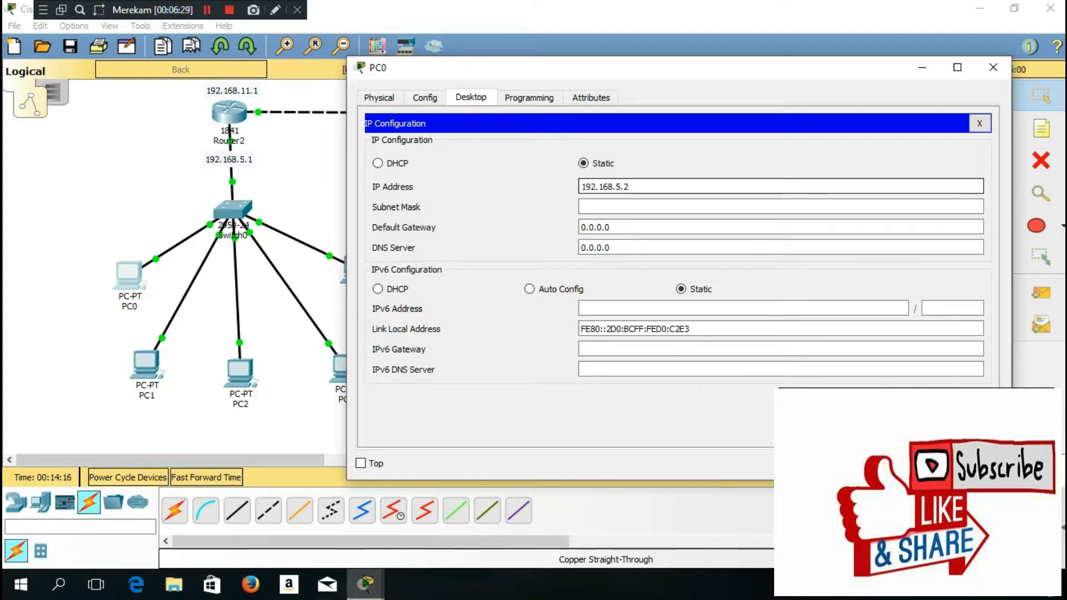
{"action": "key", "text": "Tab"}
{"action": "left_click", "coordinate": [611, 227]}
{"action": "key", "text": "ctrl+a"}
{"action": "type", "text": "192.168.5.1"}
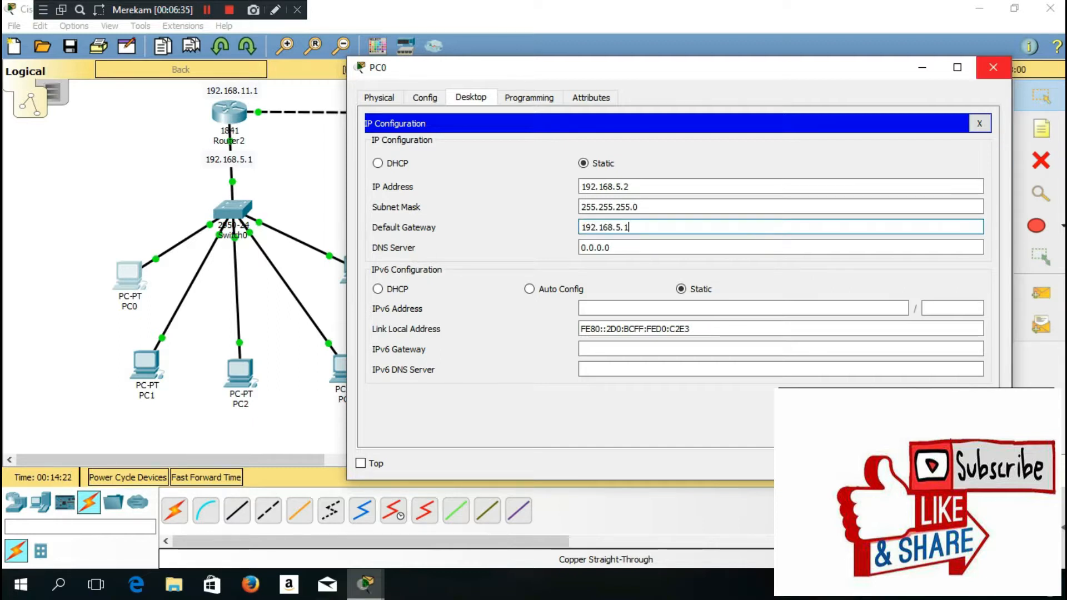
{"action": "left_click", "coordinate": [992, 68]}
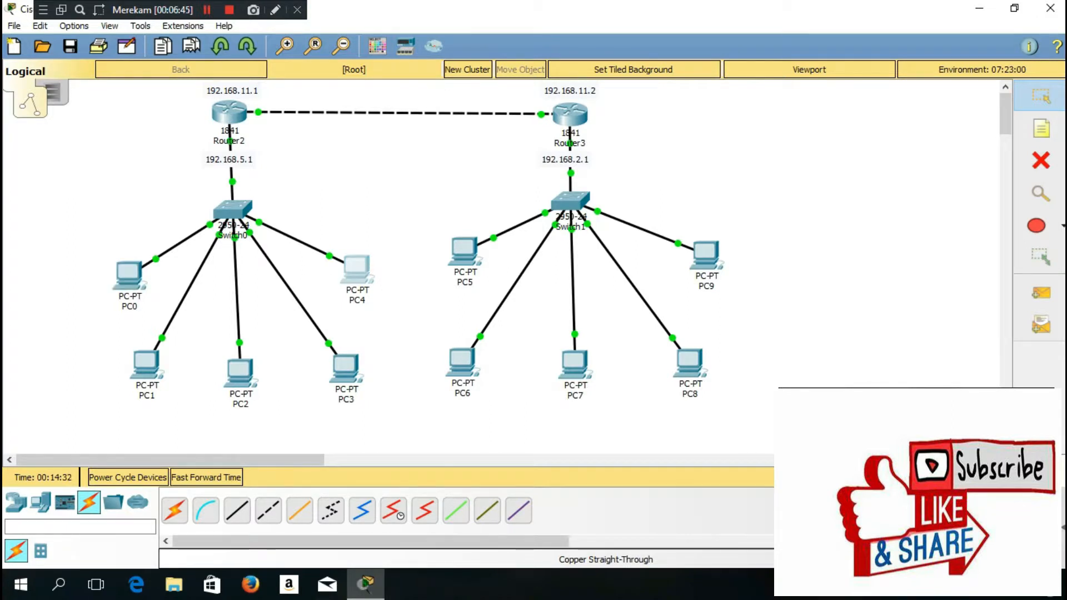
{"action": "left_click", "coordinate": [357, 268]}
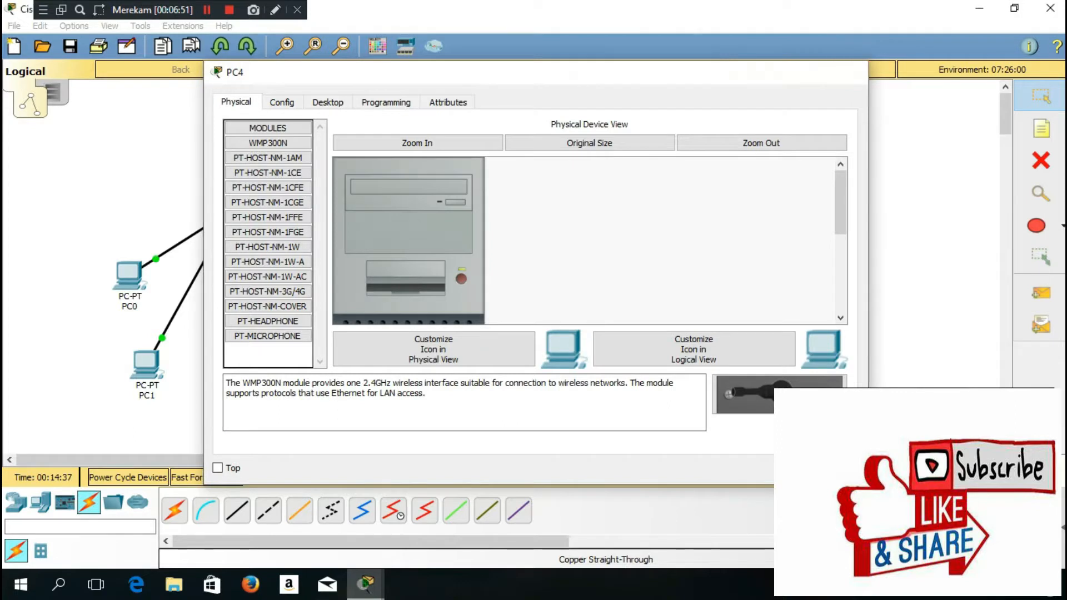
{"action": "left_click", "coordinate": [850, 71]}
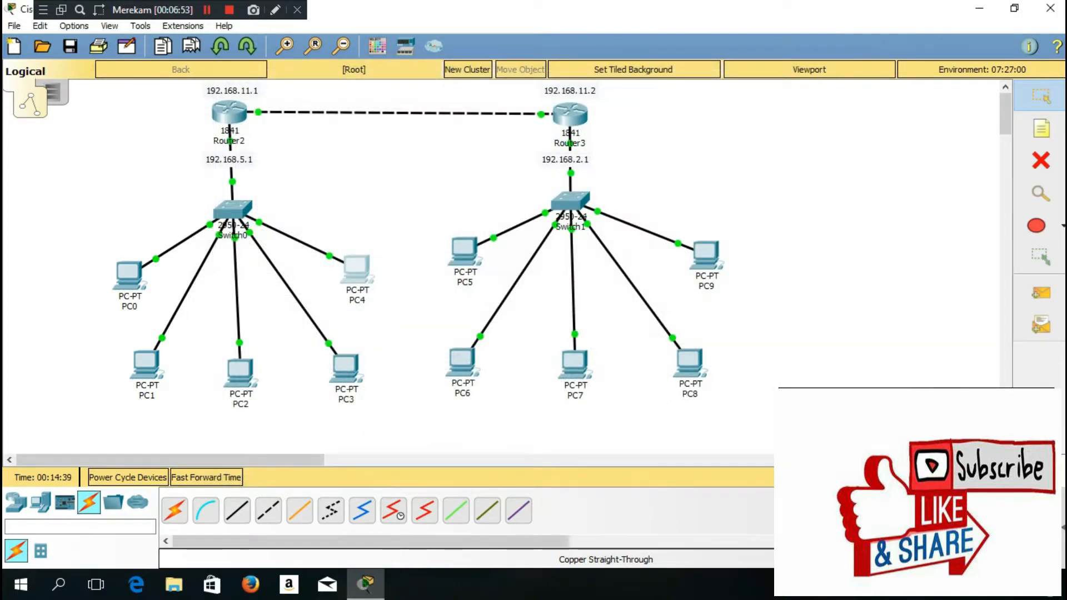
Configure PC1 with static IP address 192.168.5.3, subnet mask 255.255.255.0 and default gateway 192.168.5.1
{"action": "left_click", "coordinate": [146, 365]}
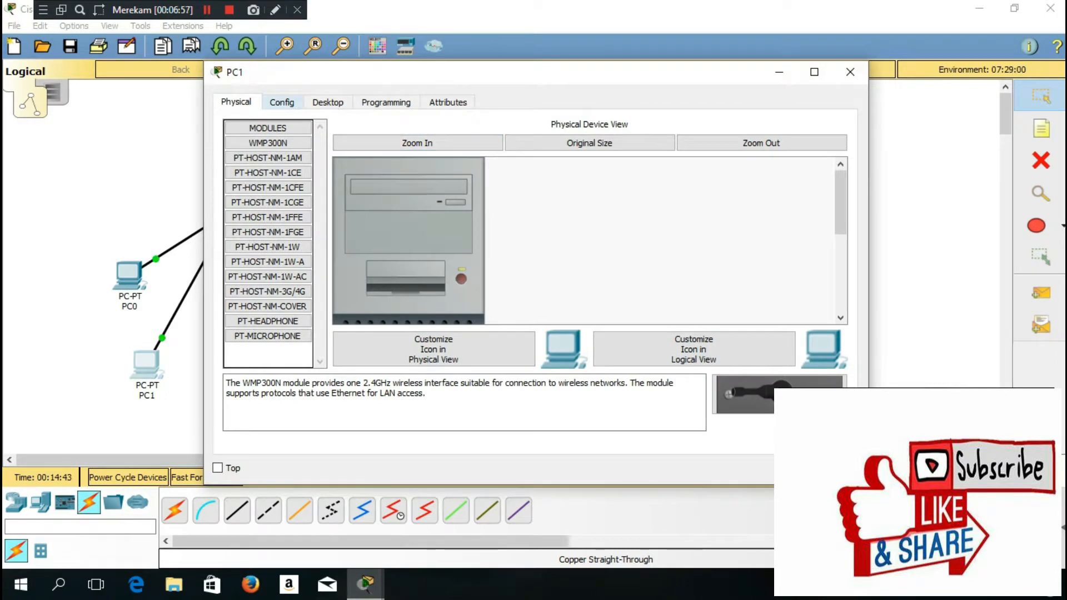
{"action": "left_click", "coordinate": [282, 102]}
{"action": "left_click", "coordinate": [328, 101]}
{"action": "left_click", "coordinate": [283, 156]}
{"action": "left_click", "coordinate": [472, 191]}
{"action": "type", "text": "192.168.5.1"}
{"action": "left_click", "coordinate": [472, 211]}
{"action": "left_click", "coordinate": [466, 232]}
{"action": "key", "text": "ctrl+a"}
{"action": "type", "text": "192.168.5.1"}
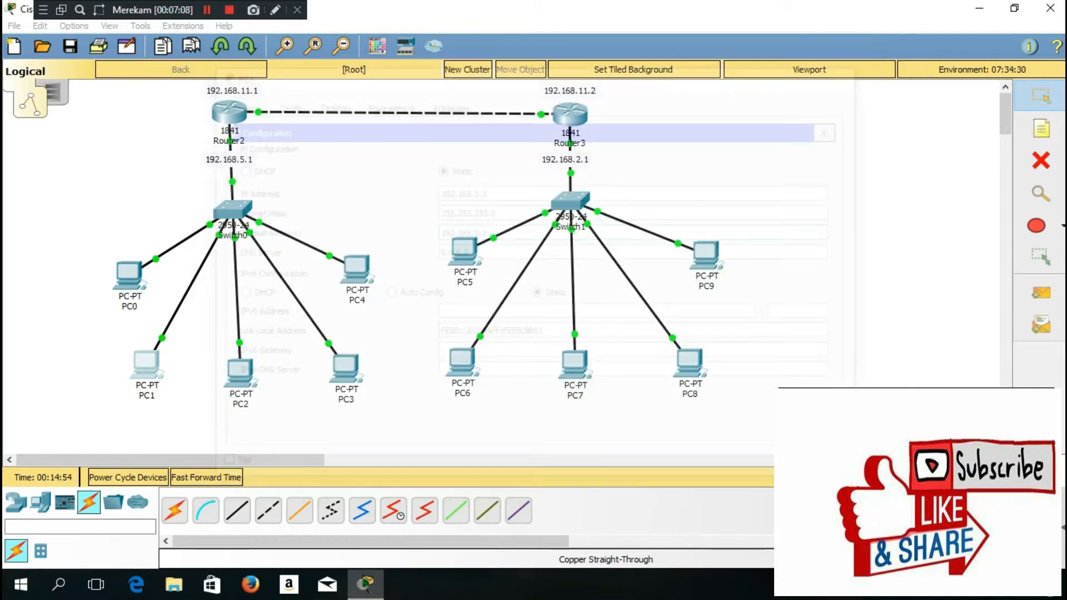
{"action": "left_click", "coordinate": [850, 72]}
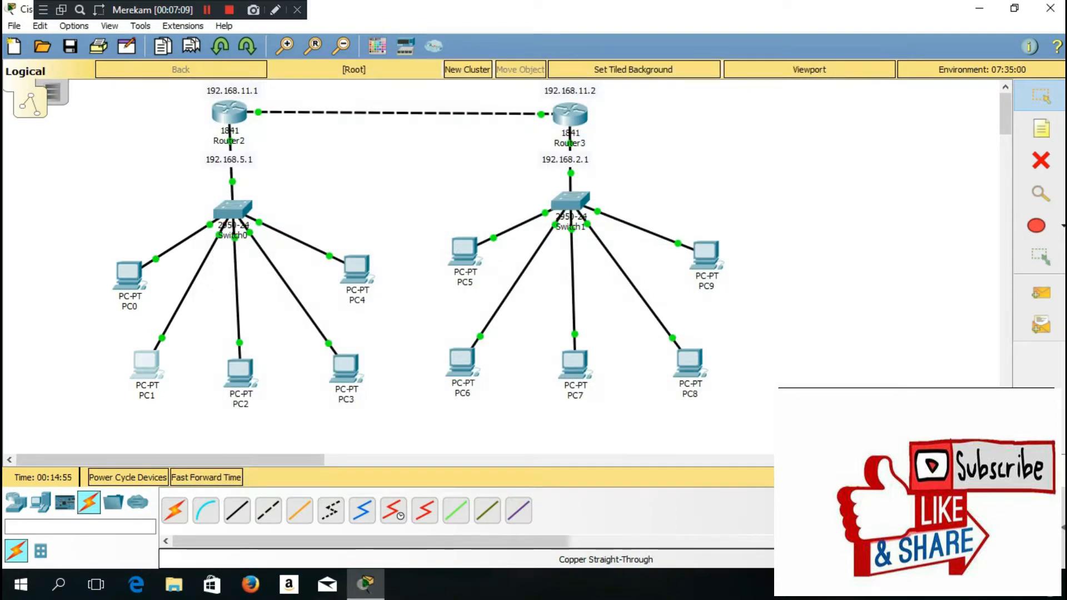